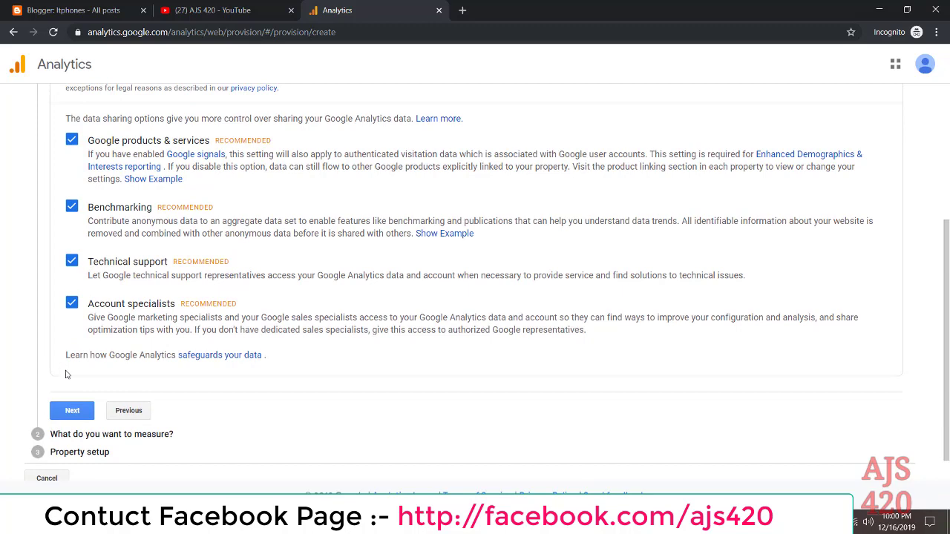
Finish the account setup with the data sharing options kept, choose Web as what to measure, and continue to the property setup.
left_click(72, 411)
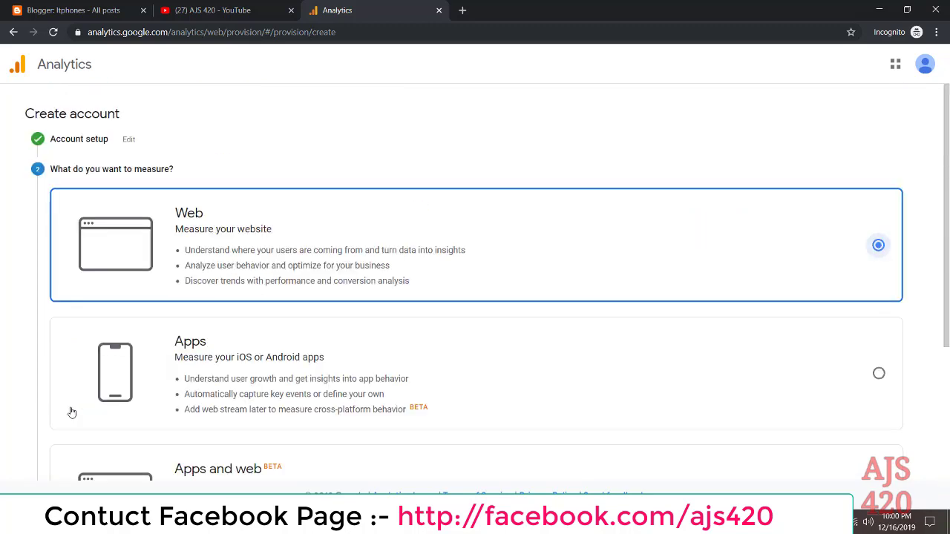
scroll(45, 393, "down", 1)
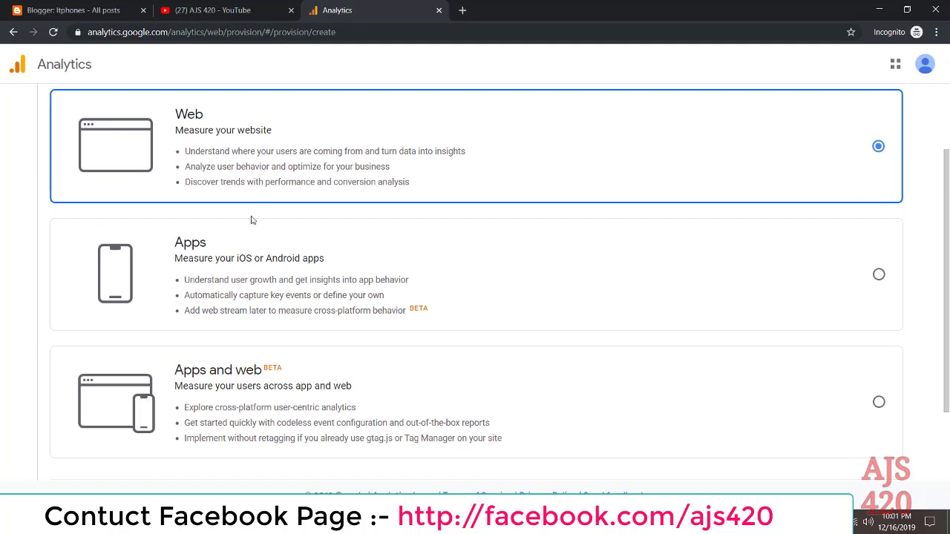
left_click(241, 256)
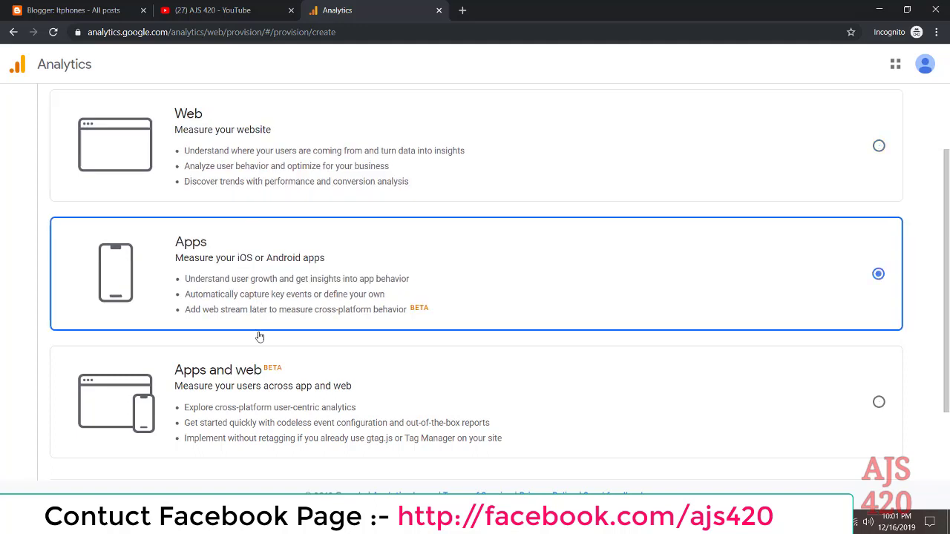
left_click(245, 381)
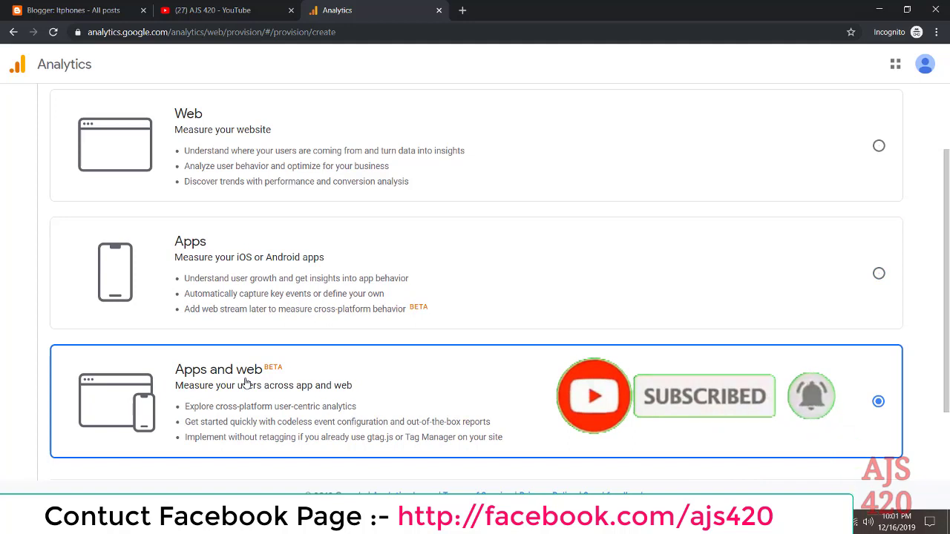
left_click(261, 148)
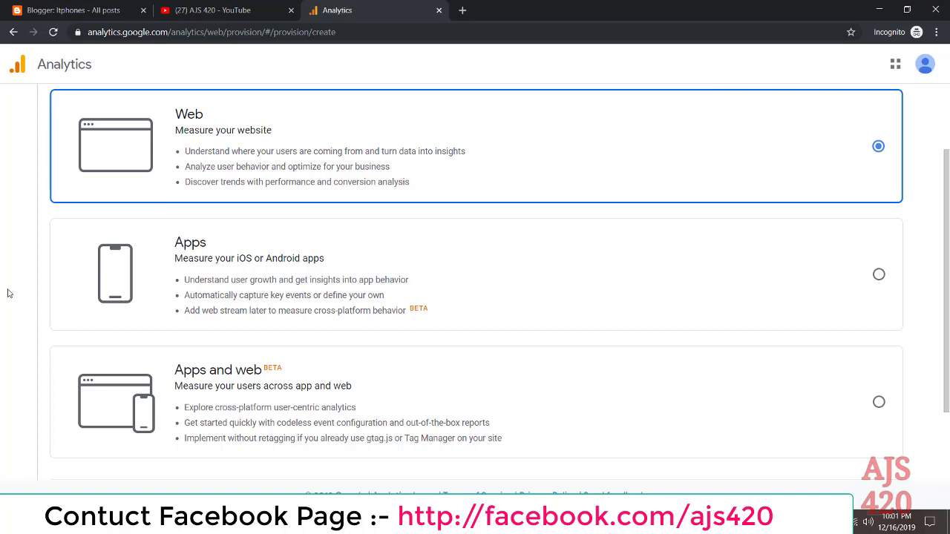
scroll(7, 292, "down", 2)
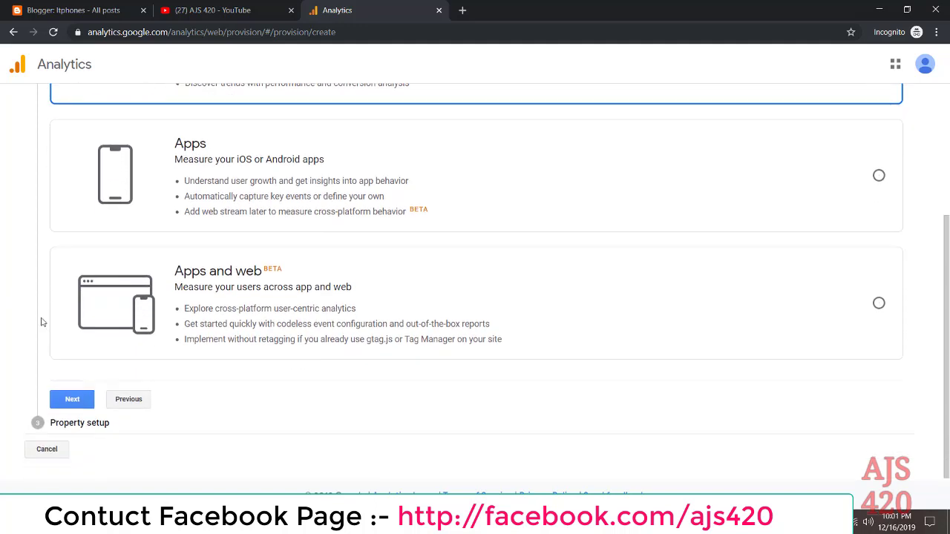
left_click(72, 401)
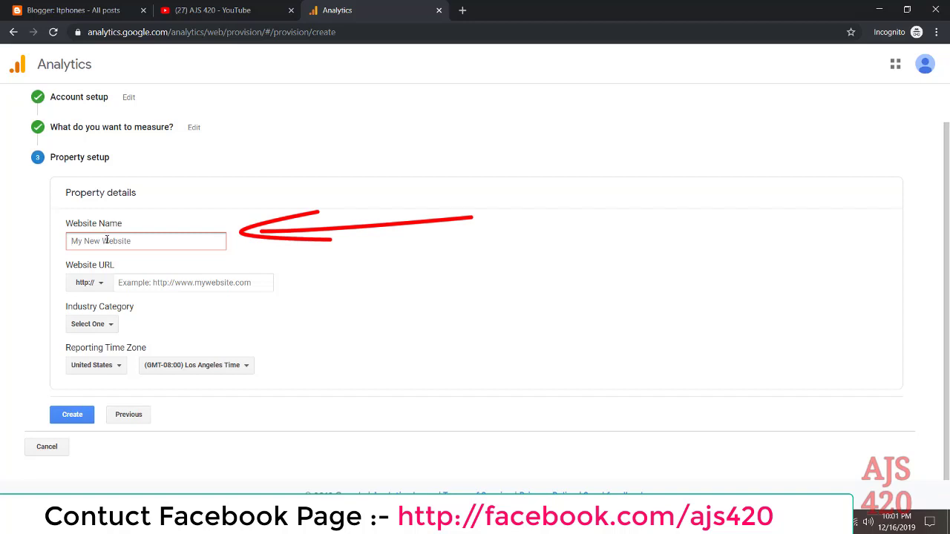
Check the blog's name in Blogger and enter Ltphones as the website name in the Analytics property details.
left_click(93, 12)
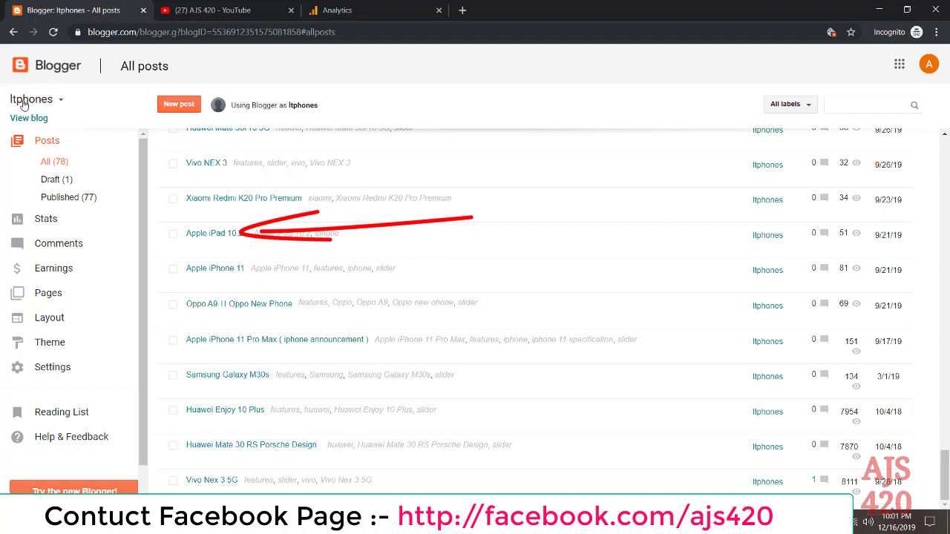
left_click(393, 11)
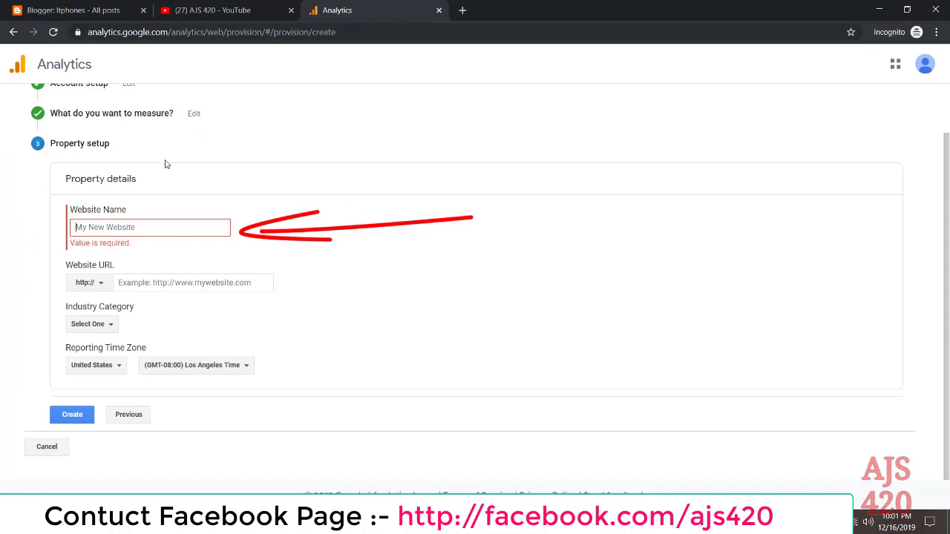
type("Ltp")
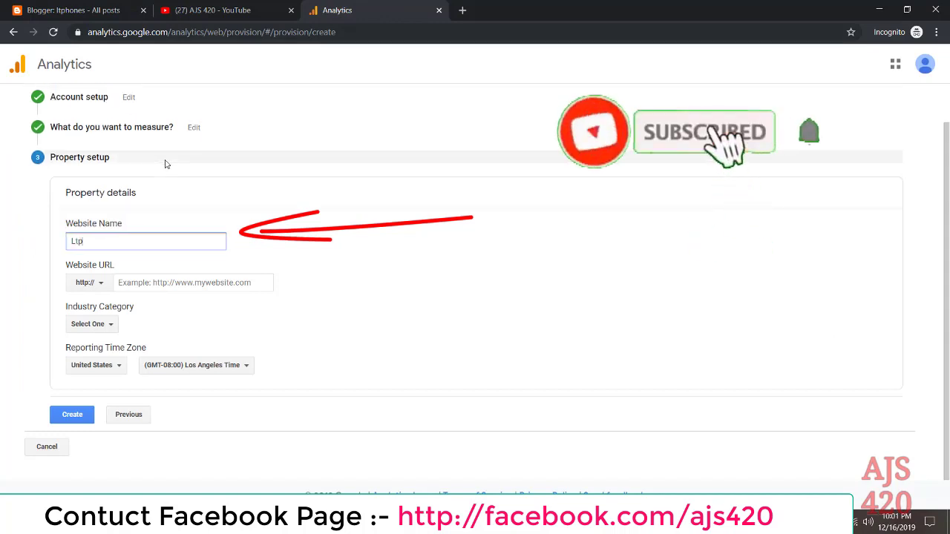
type("hones")
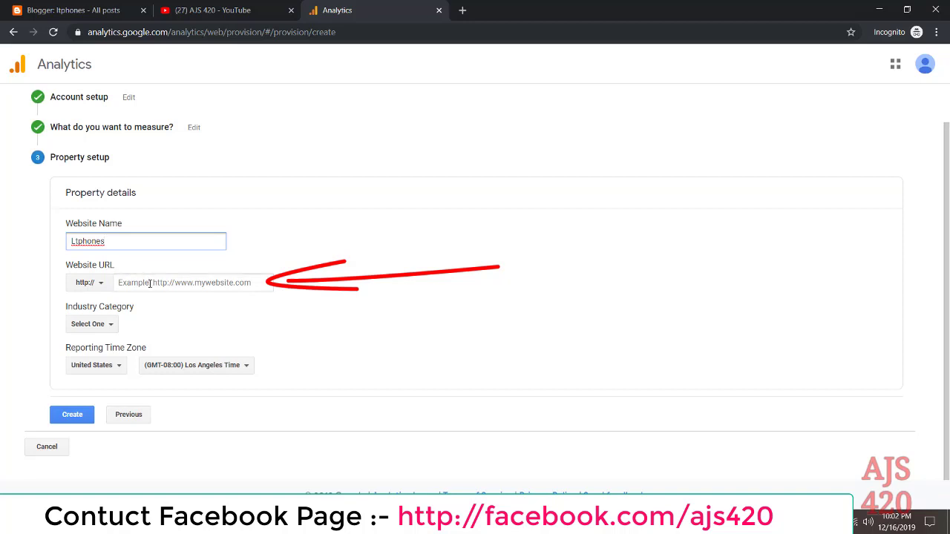
left_click(150, 283)
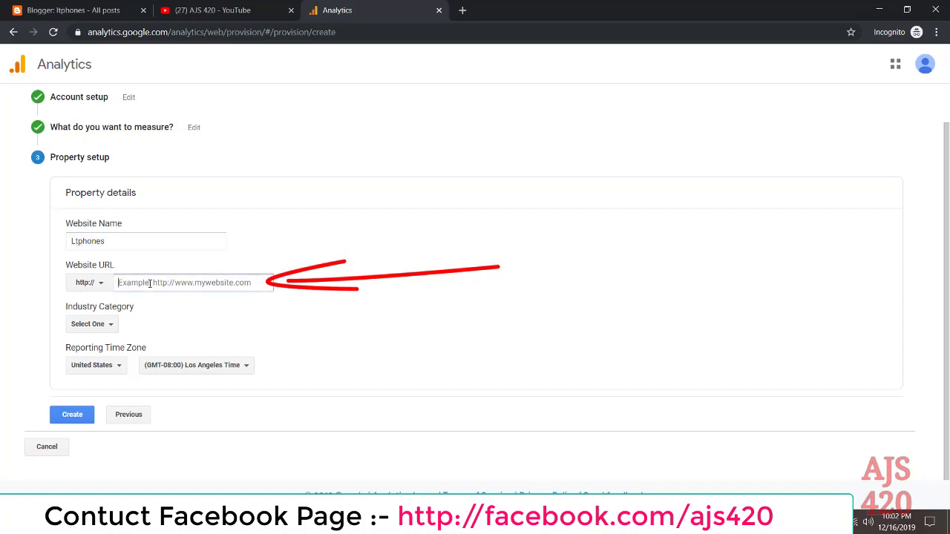
left_click(52, 9)
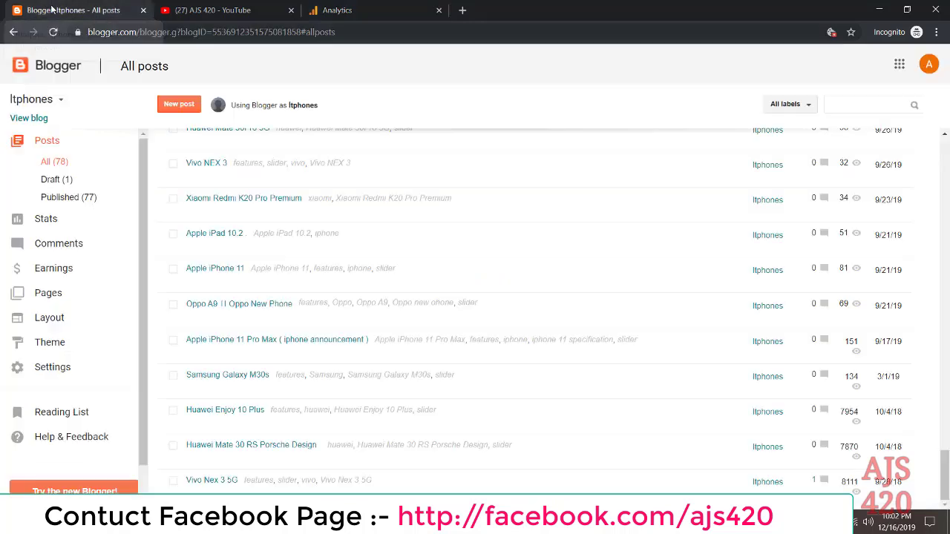
left_click(30, 120)
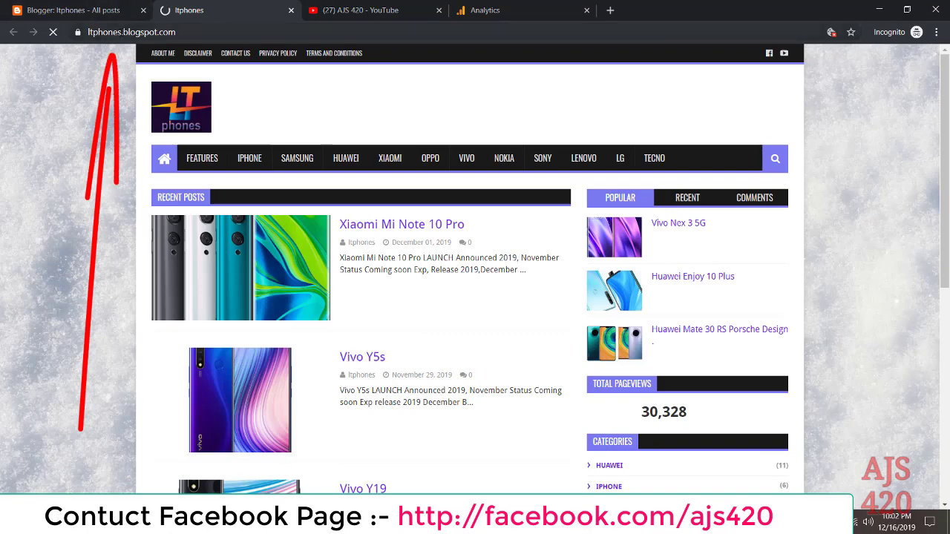
left_click(119, 32)
key("ctrl+c")
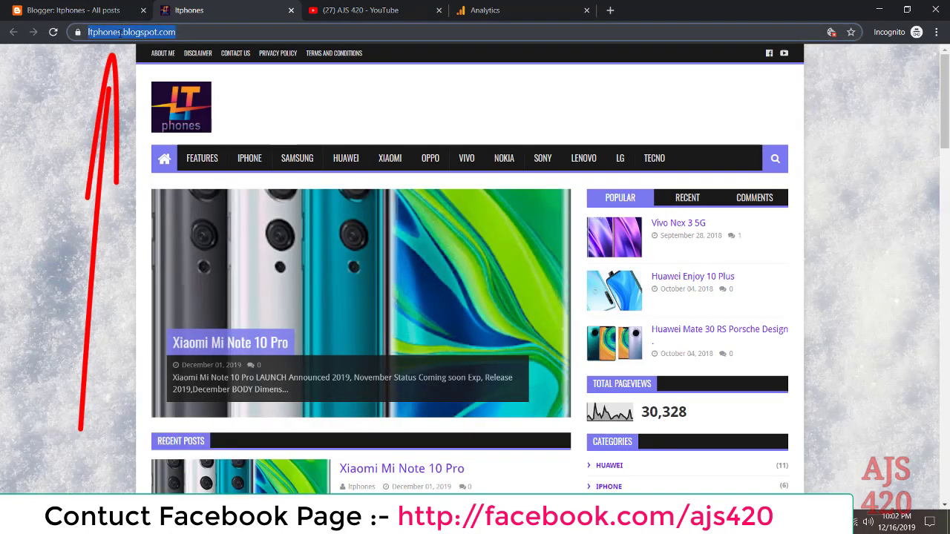
left_click(491, 10)
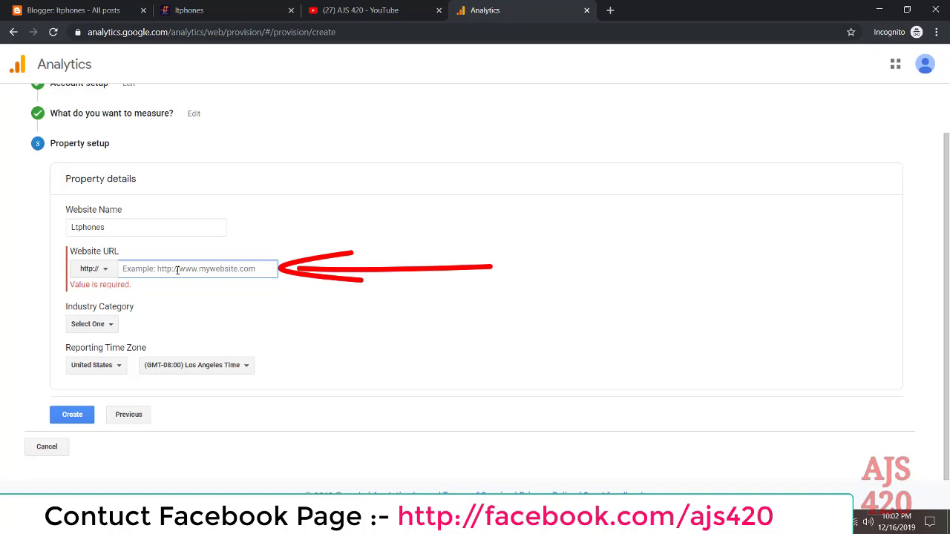
key("ctrl+v")
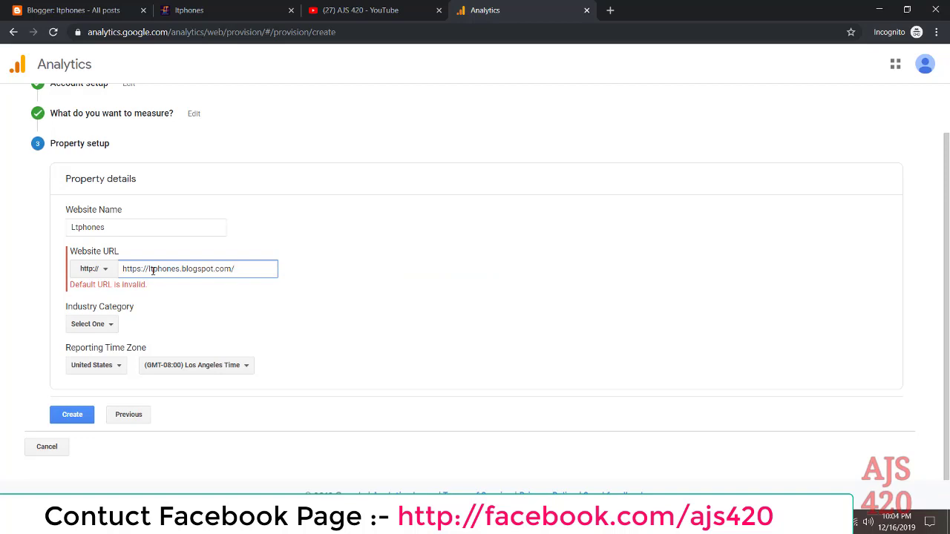
left_click_drag(149, 268, 119, 269)
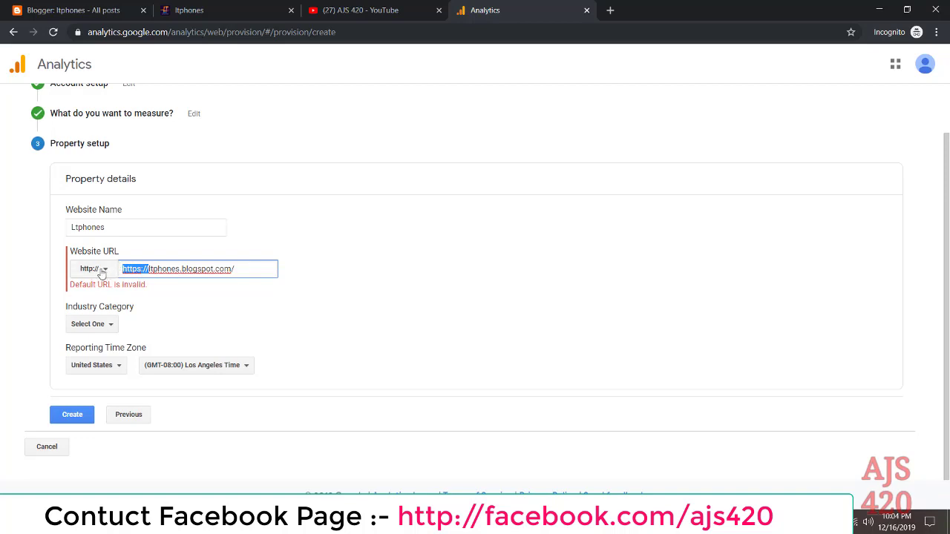
left_click(101, 273)
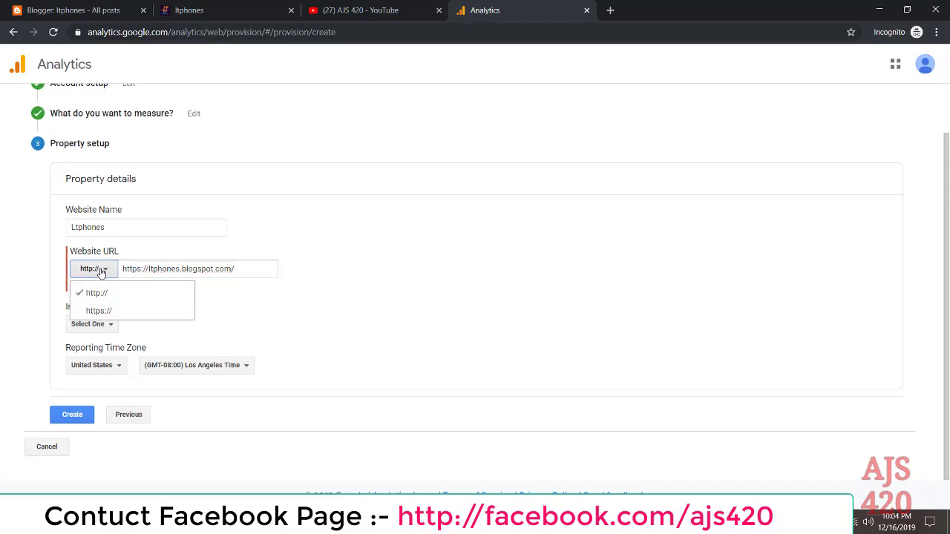
left_click(99, 312)
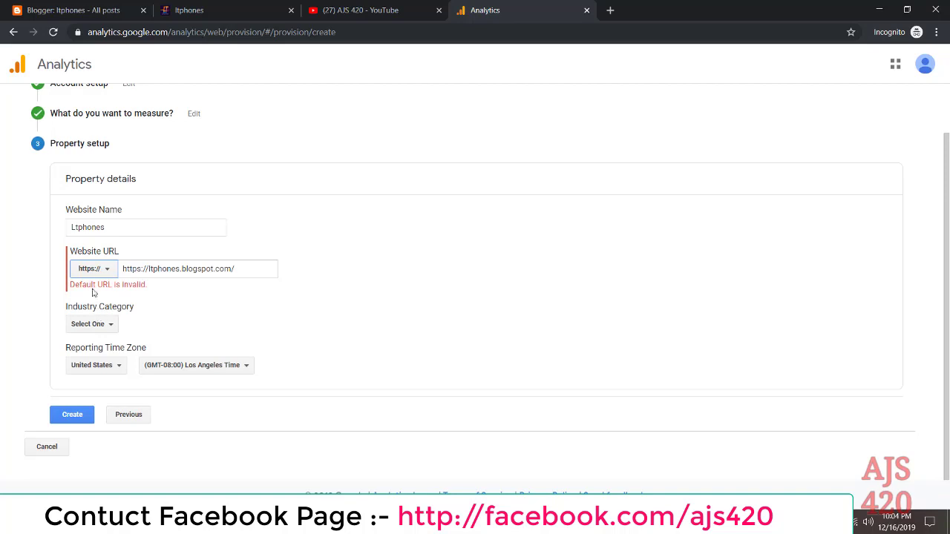
left_click(93, 274)
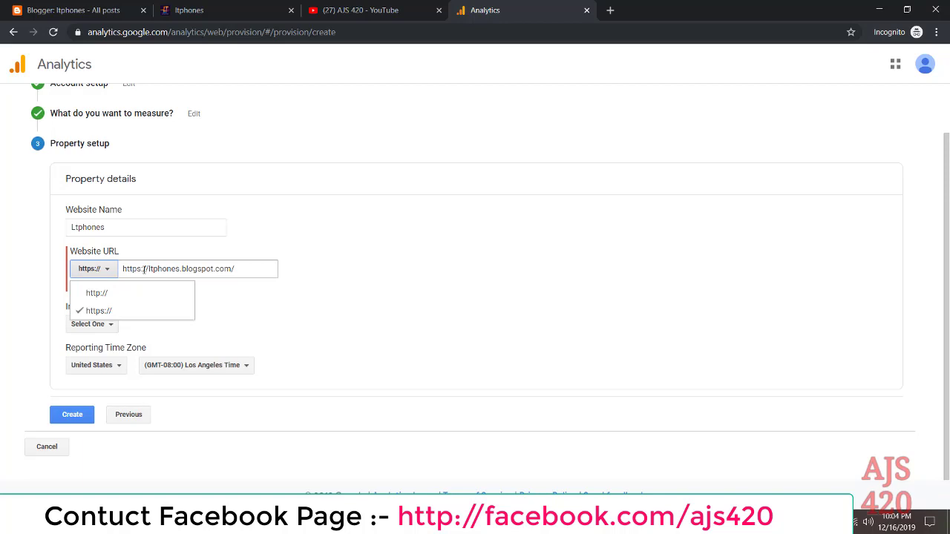
left_click(98, 312)
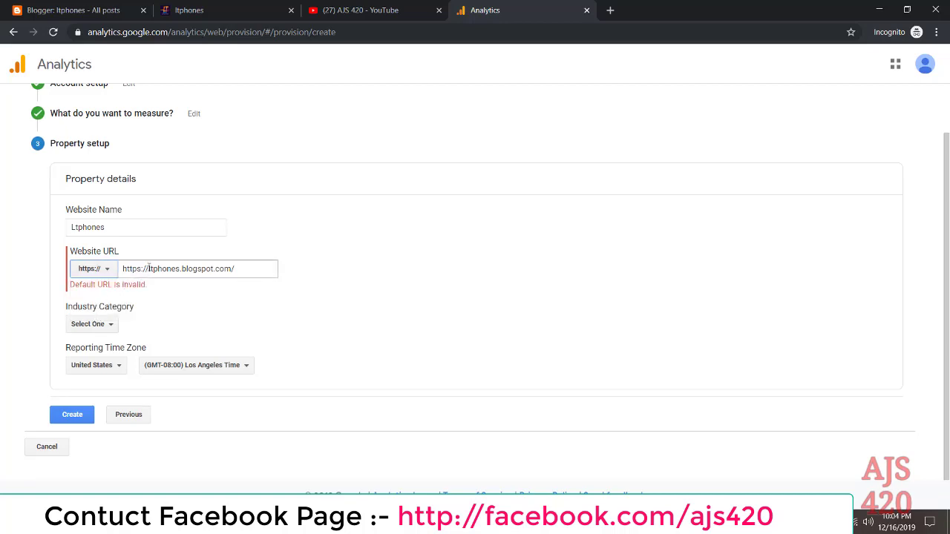
left_click_drag(149, 269, 122, 268)
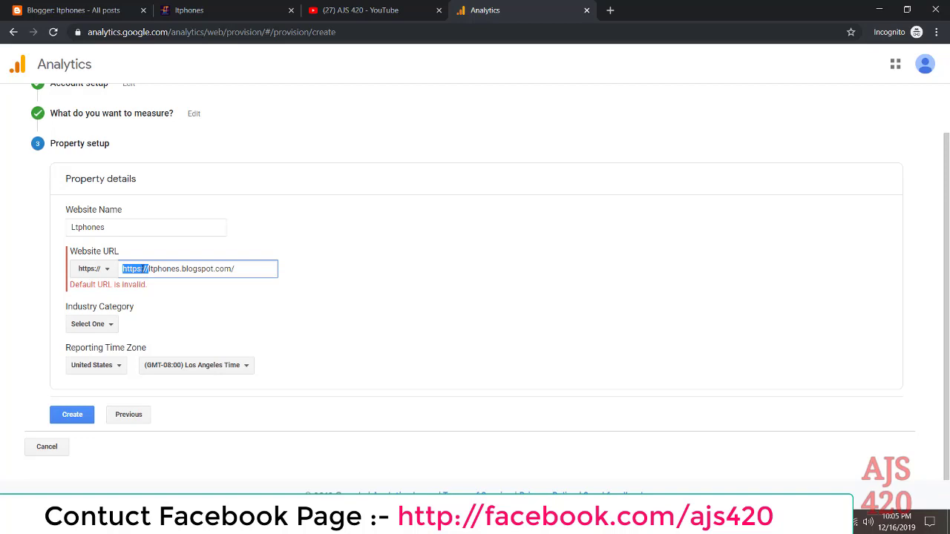
key("BackSpace")
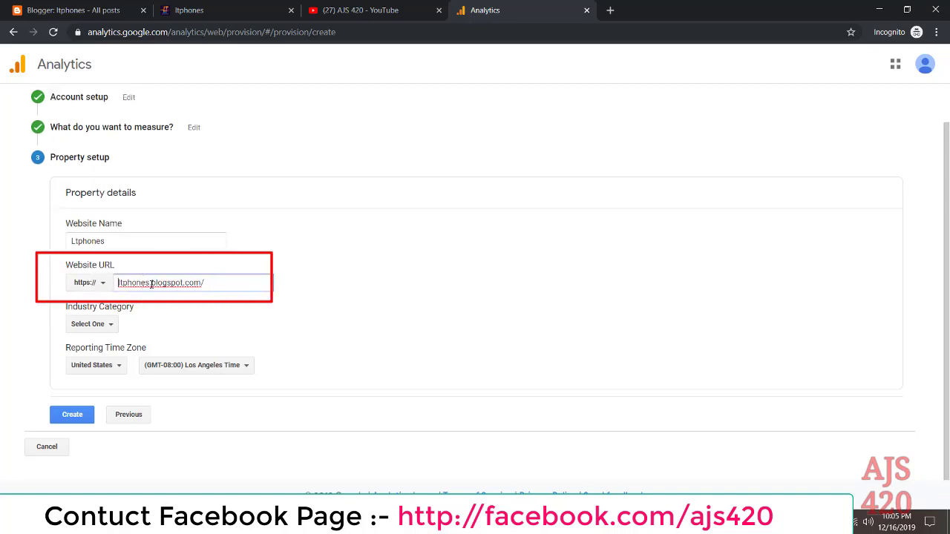
Leave the industry category unselected, set the reporting time zone country to Bangladesh, and submit the property for creation.
left_click(108, 327)
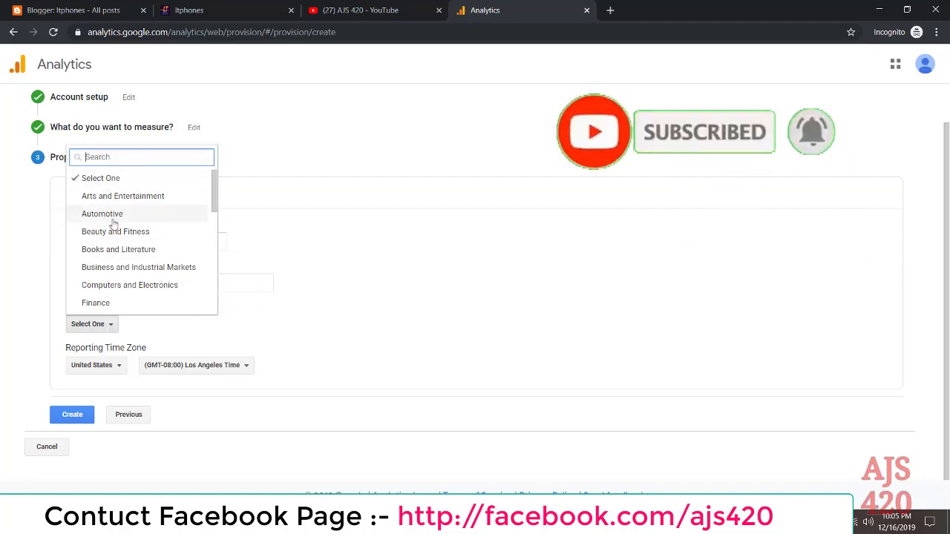
left_click(32, 258)
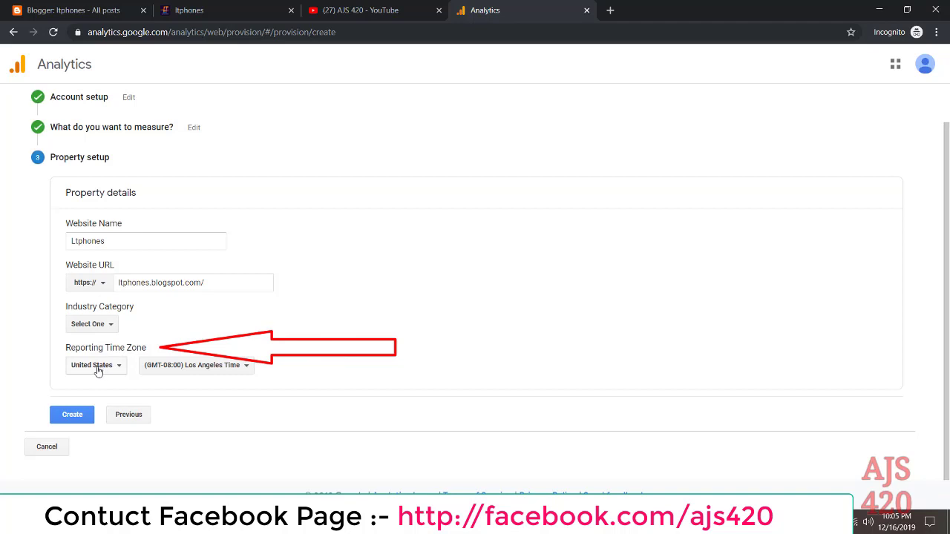
left_click(105, 368)
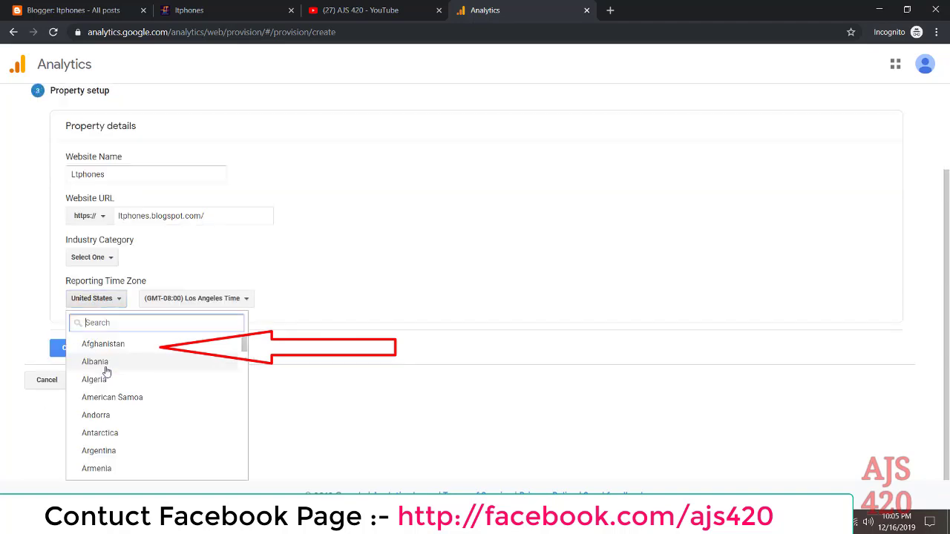
type("ban")
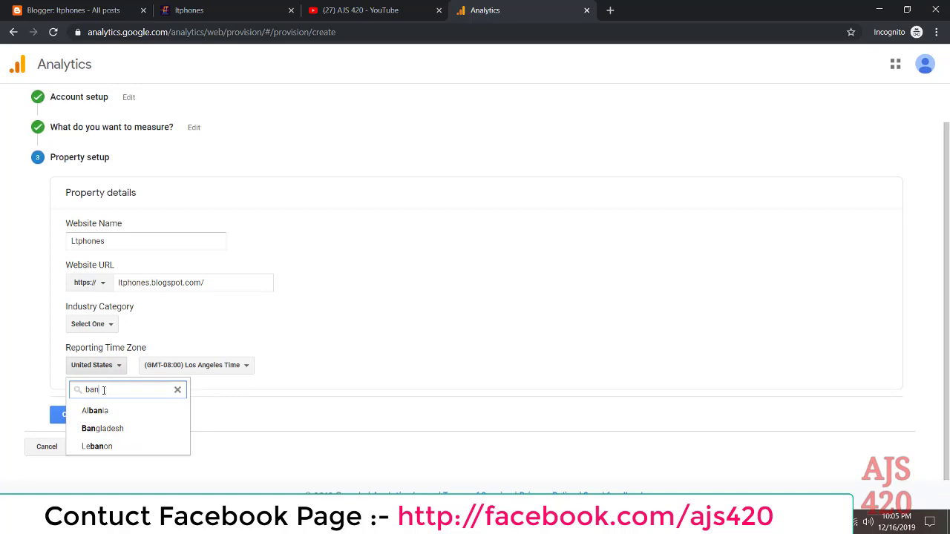
left_click(95, 428)
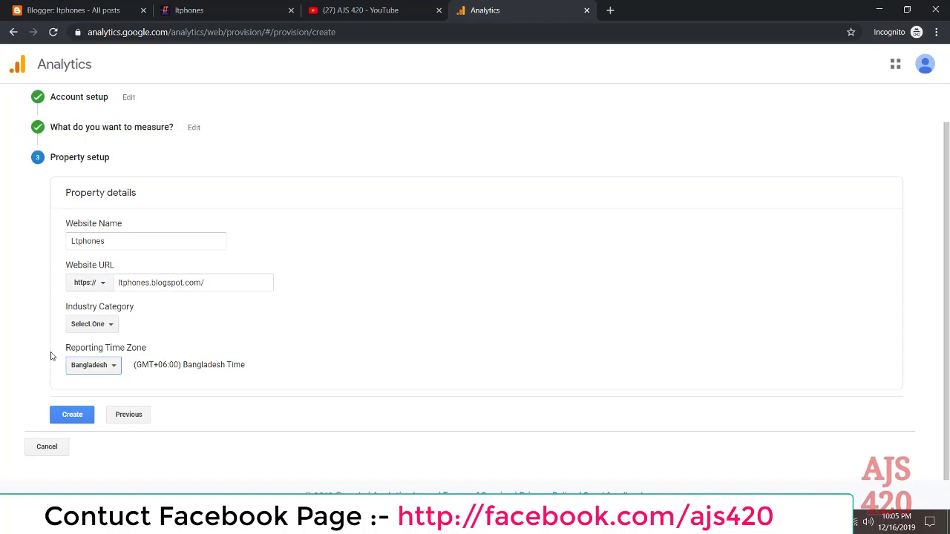
left_click(69, 418)
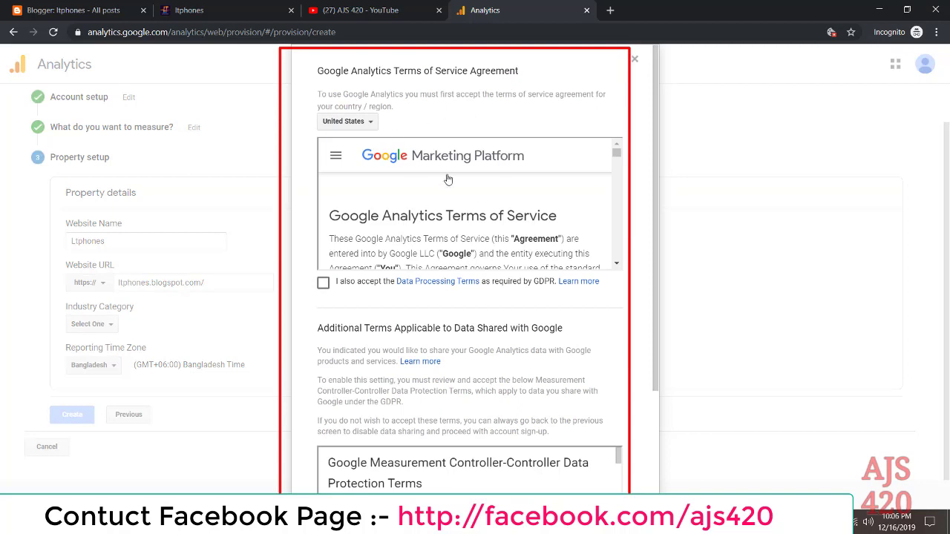
Set the country for the Google Analytics Terms of Service Agreement to Bangladesh.
left_click(354, 126)
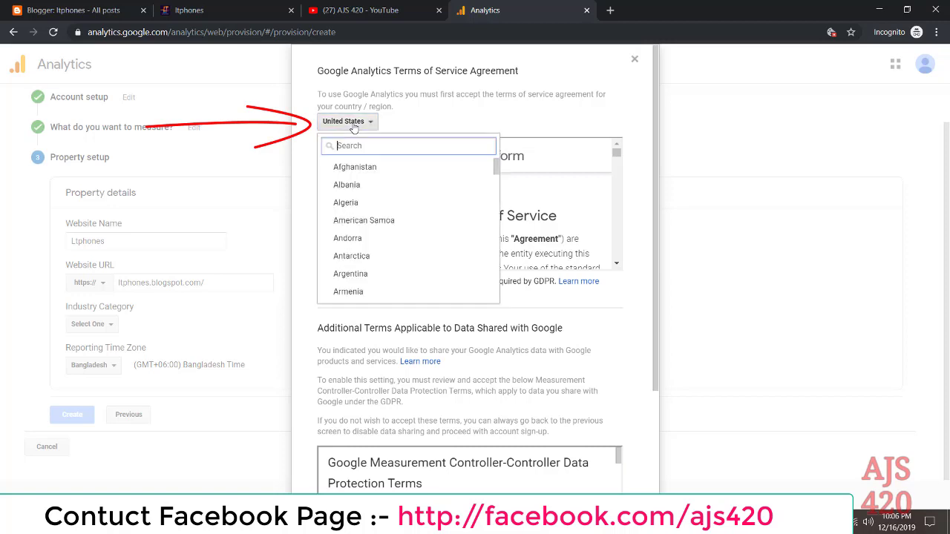
type("ba")
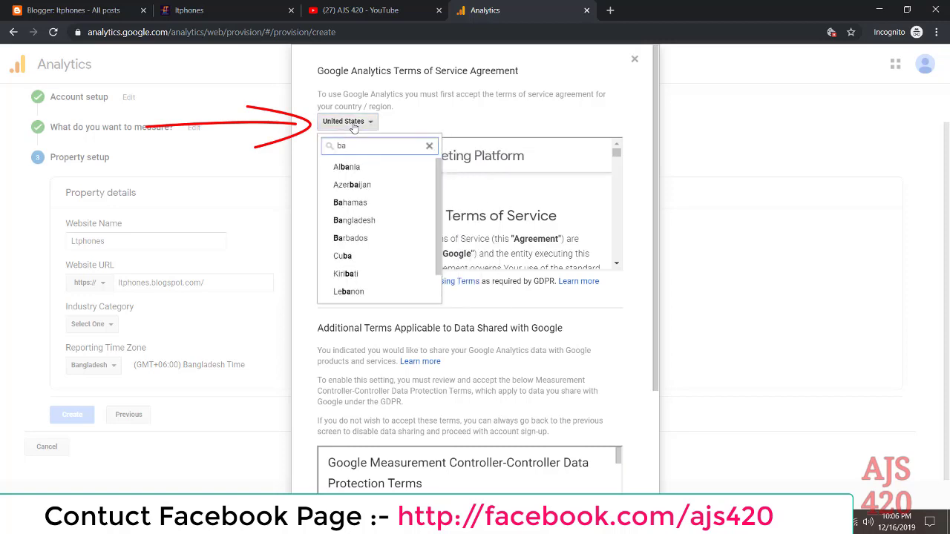
left_click(350, 221)
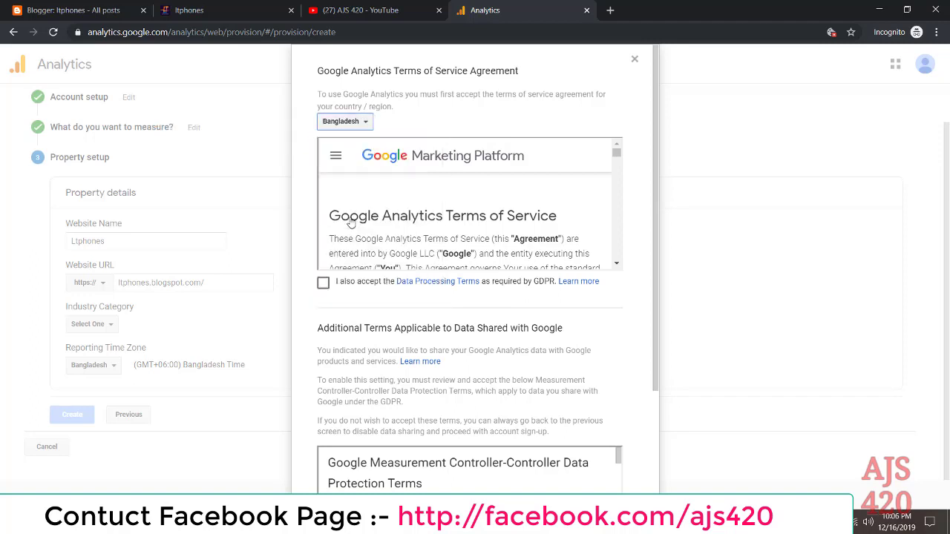
Agree to the GDPR Data Processing Terms and the Measurement Controller-Controller Data Protection Terms, and accept the agreement.
left_click(324, 285)
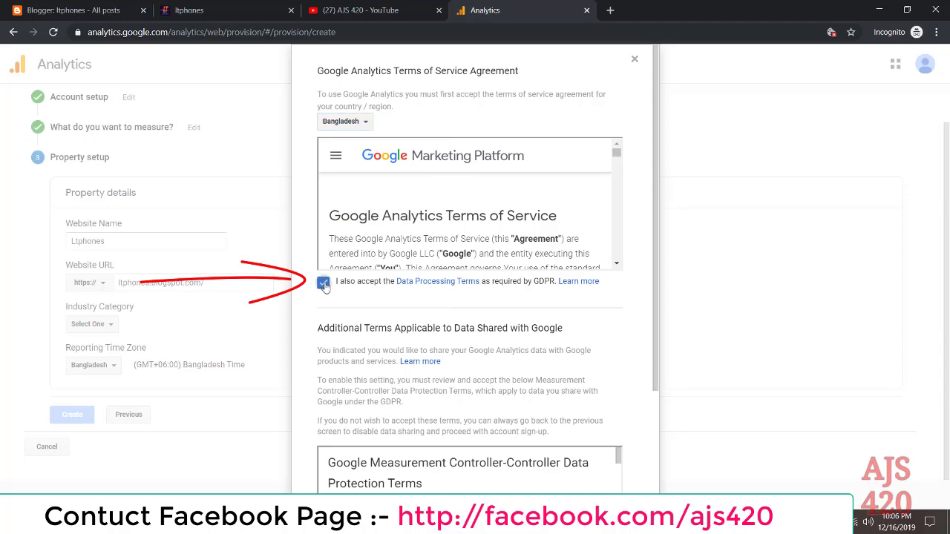
scroll(281, 302, "down", 2)
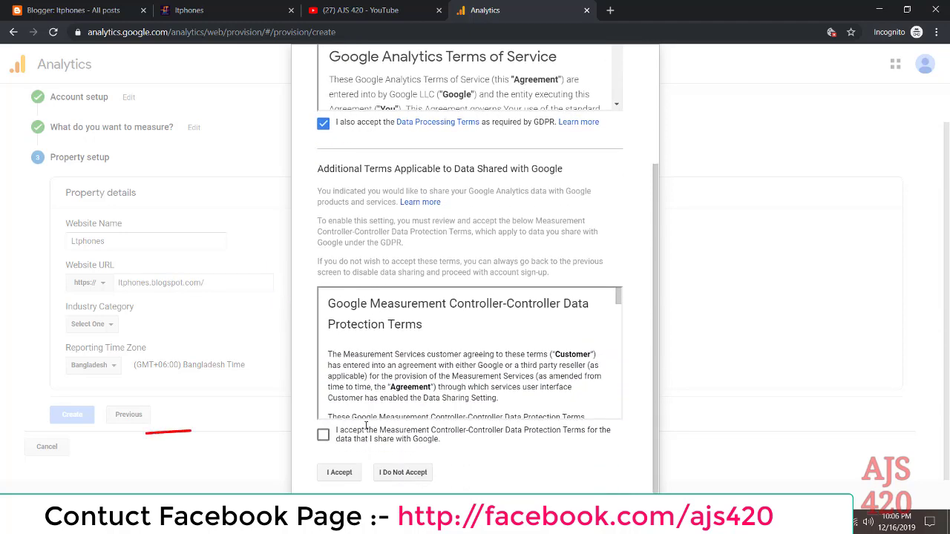
left_click(321, 437)
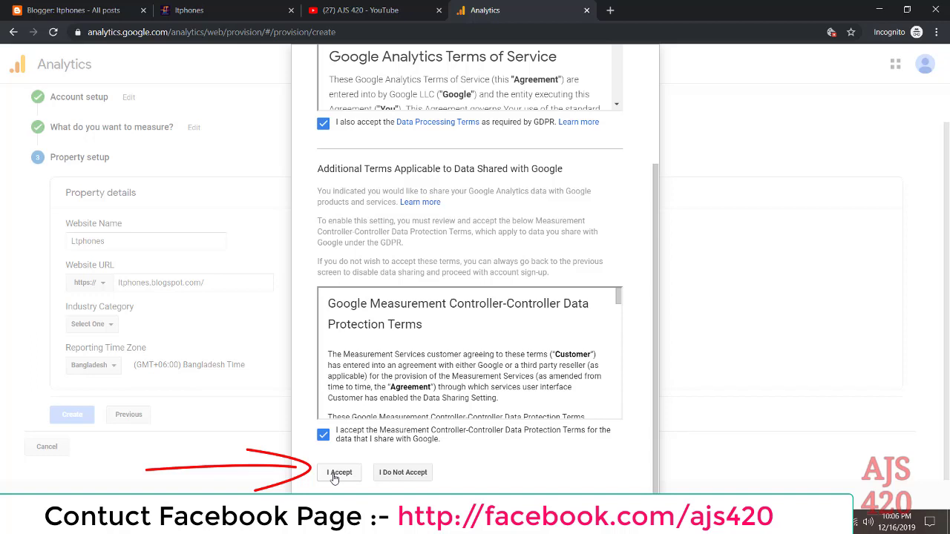
left_click(339, 472)
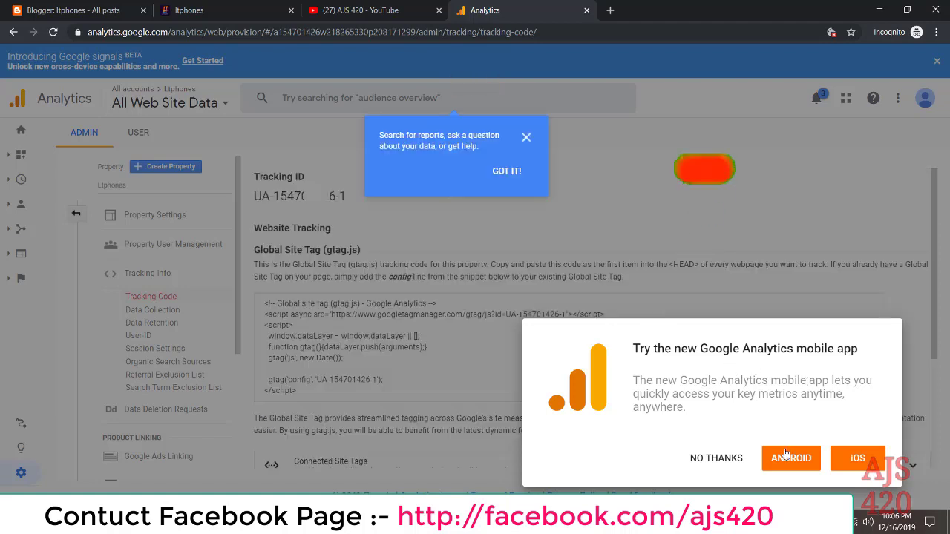
Dismiss the mobile app offer and the search tip, and copy the Ltphones property's Tracking ID.
left_click(712, 458)
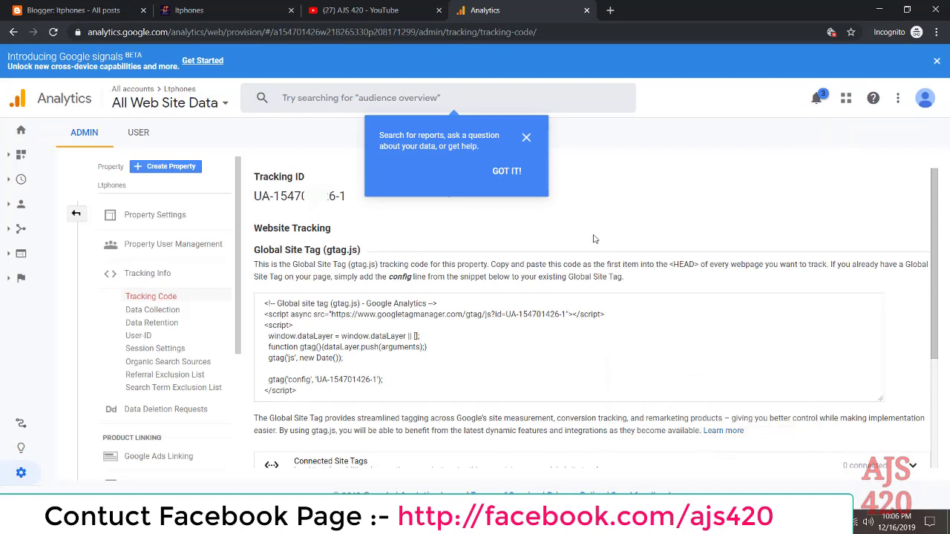
left_click(507, 172)
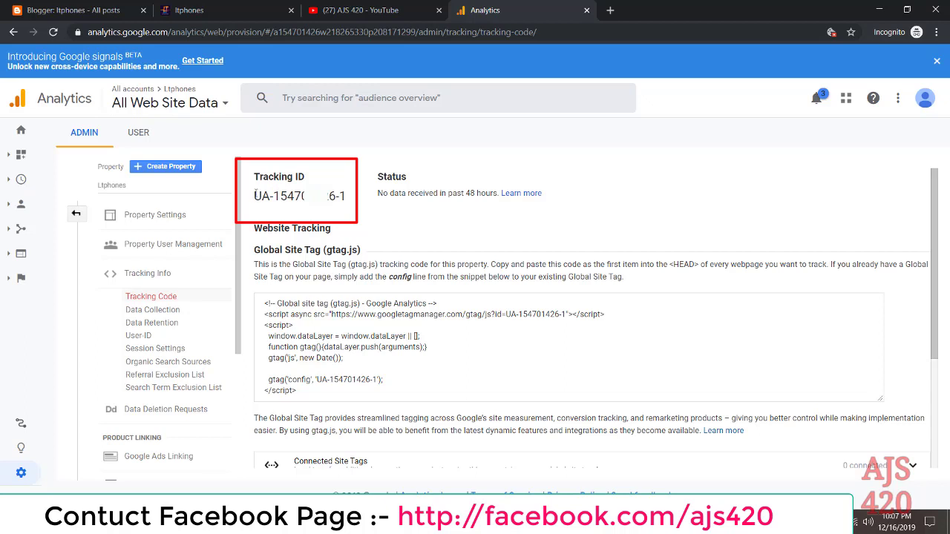
left_click_drag(253, 195, 350, 199)
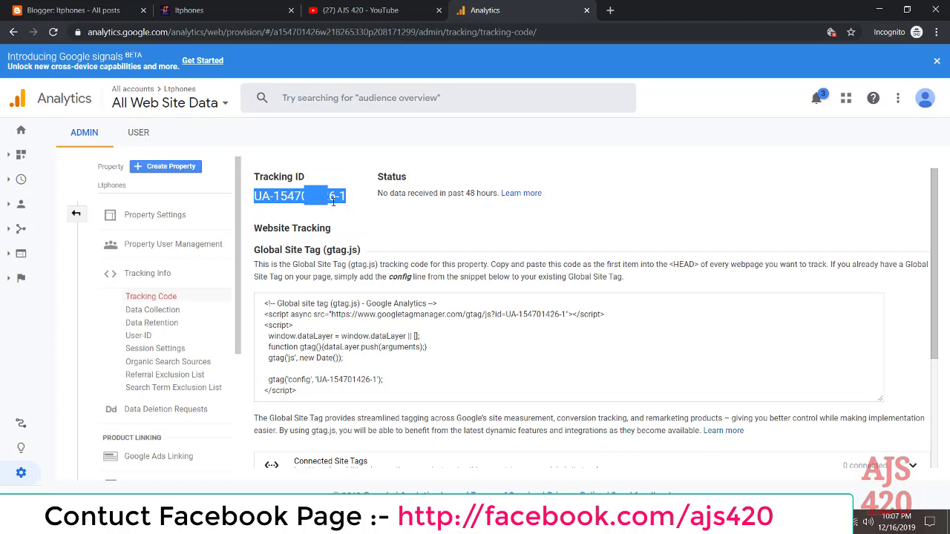
Switch to Blogger and open the blog's Other settings at the Google Analytics section.
left_click(90, 9)
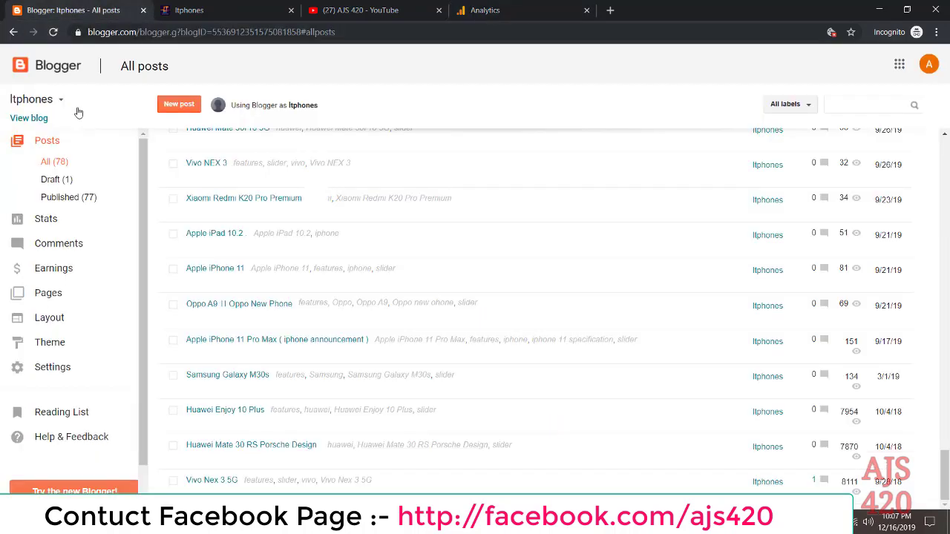
left_click(53, 367)
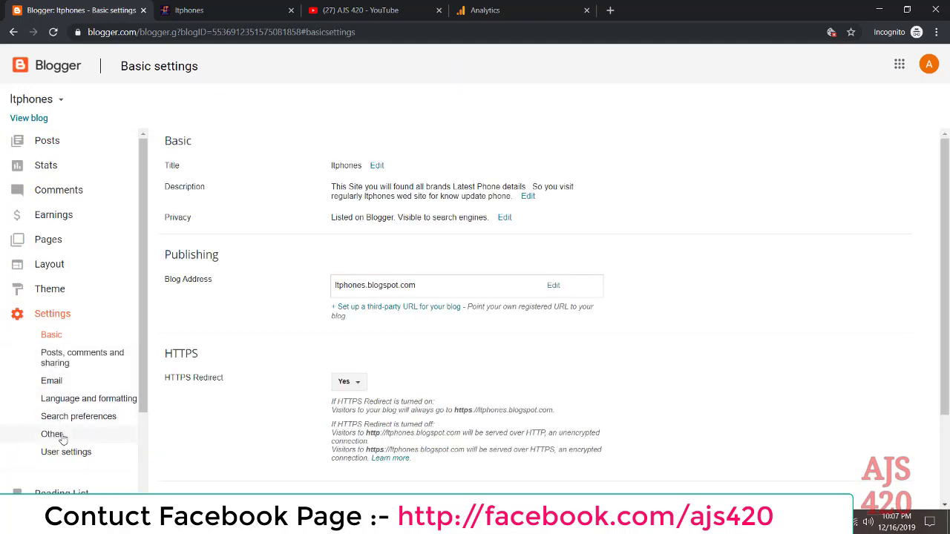
left_click(52, 434)
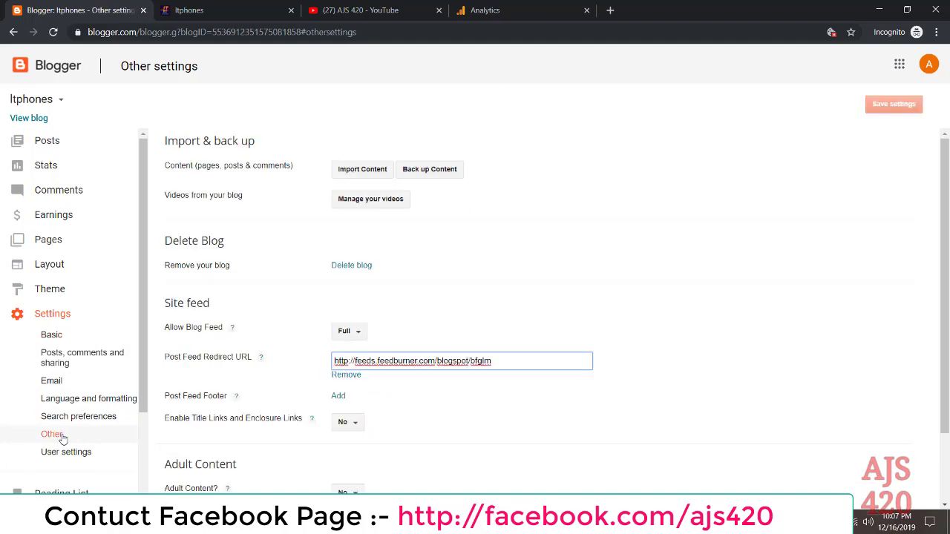
left_click(530, 422)
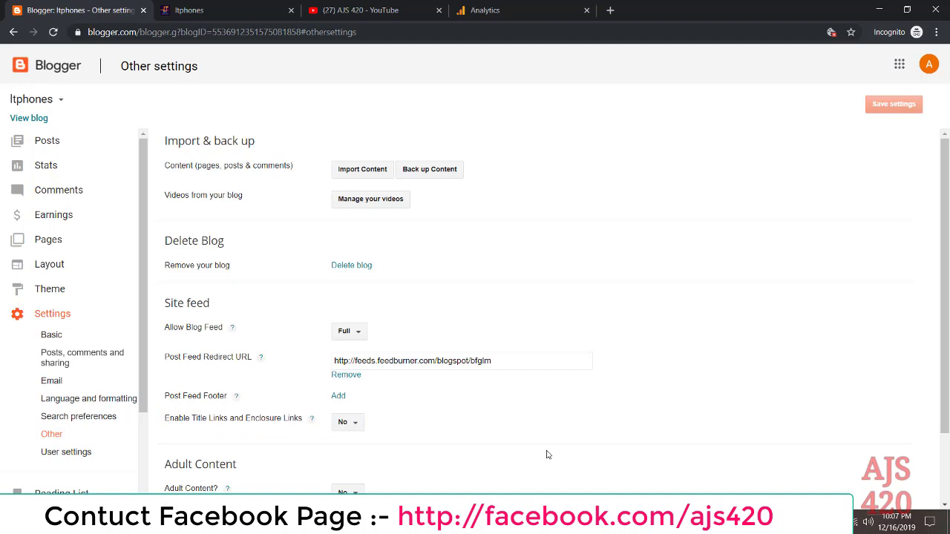
scroll(547, 454, "down", 2)
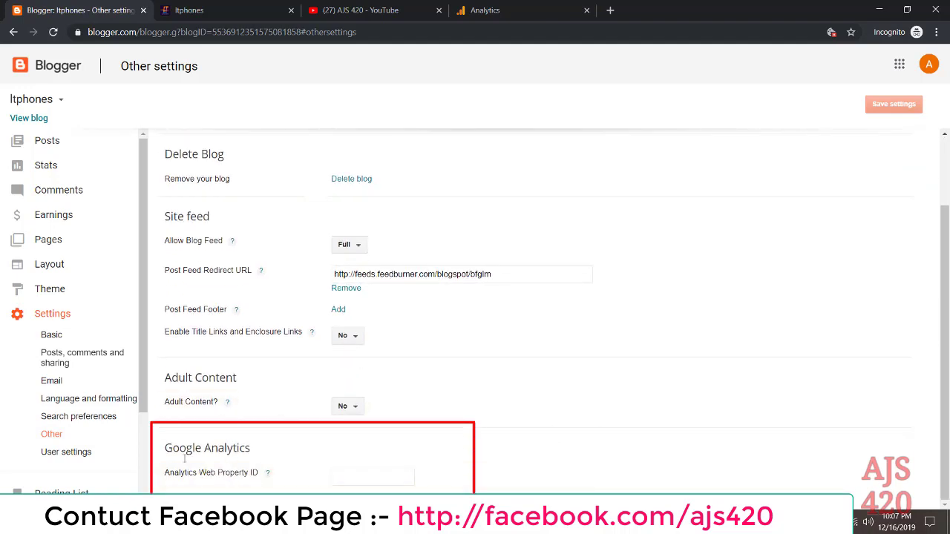
Paste the copied tracking ID as the Analytics Web Property ID and save the blog's settings.
left_click_drag(166, 448, 252, 449)
left_click(348, 476)
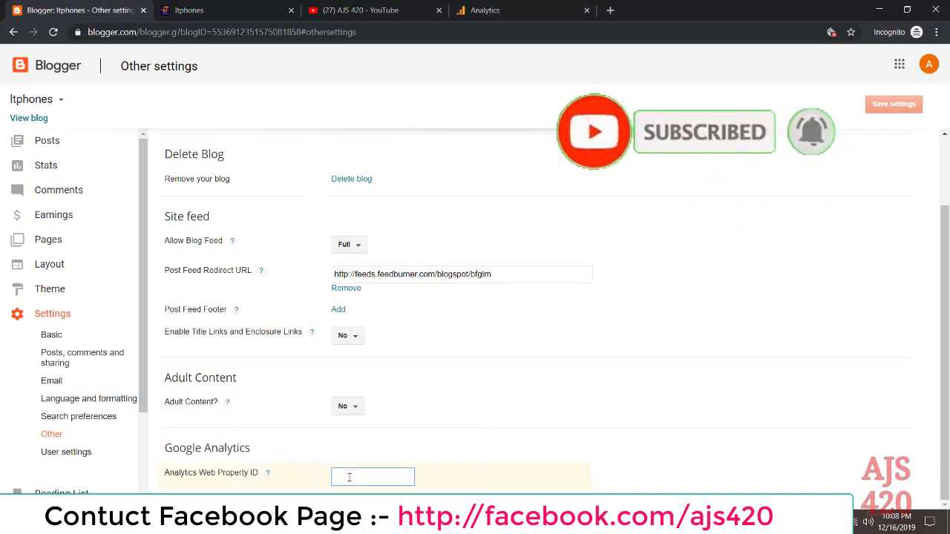
key("ctrl+v")
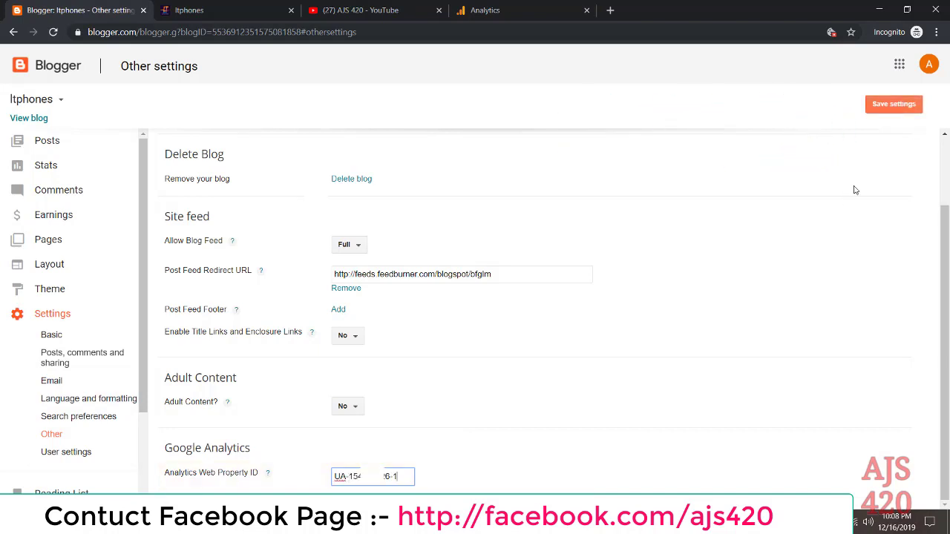
left_click(893, 104)
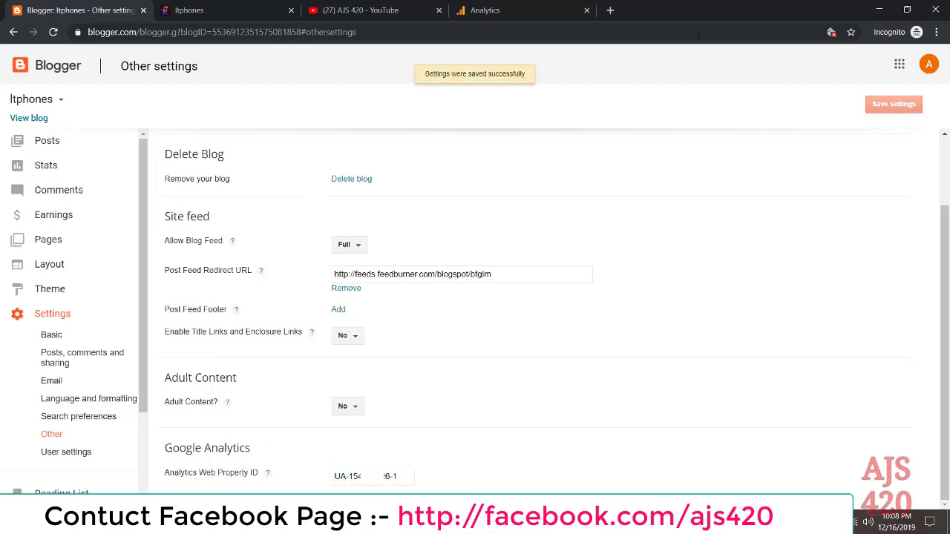
Switch back to Analytics and review the Home page and the Realtime Overview report for active users.
left_click(510, 10)
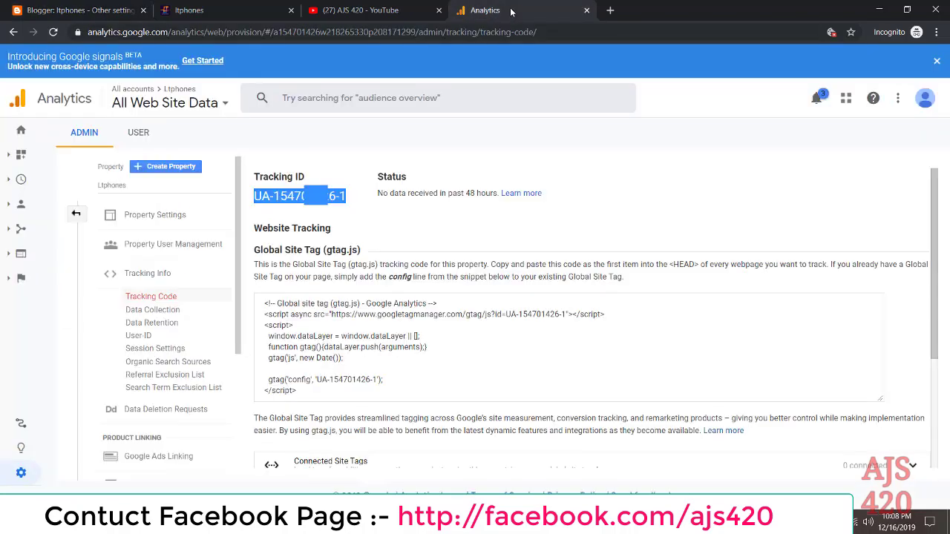
left_click(22, 131)
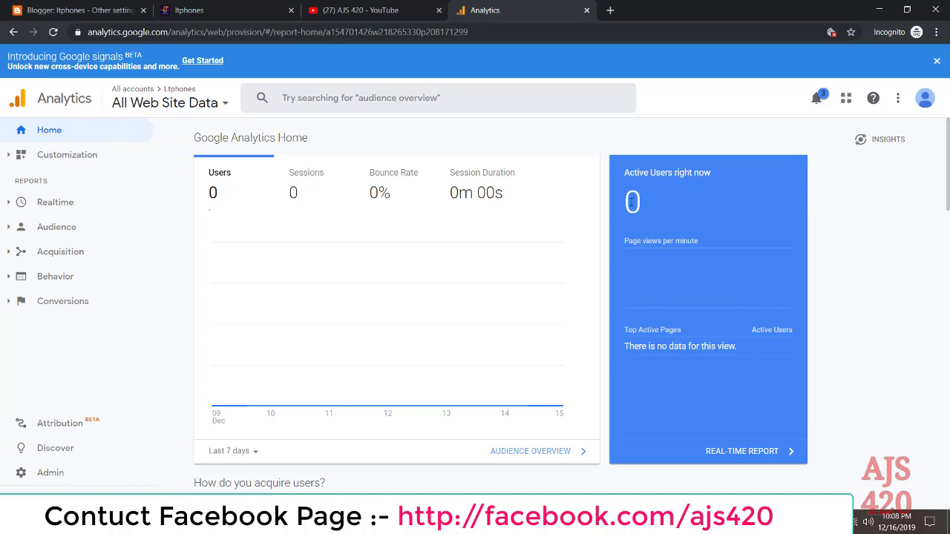
left_click(56, 161)
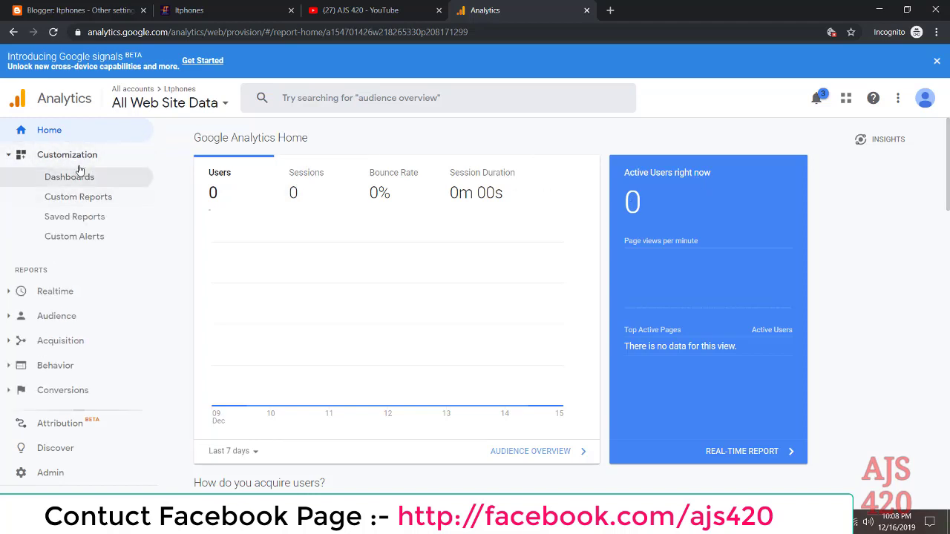
left_click(63, 292)
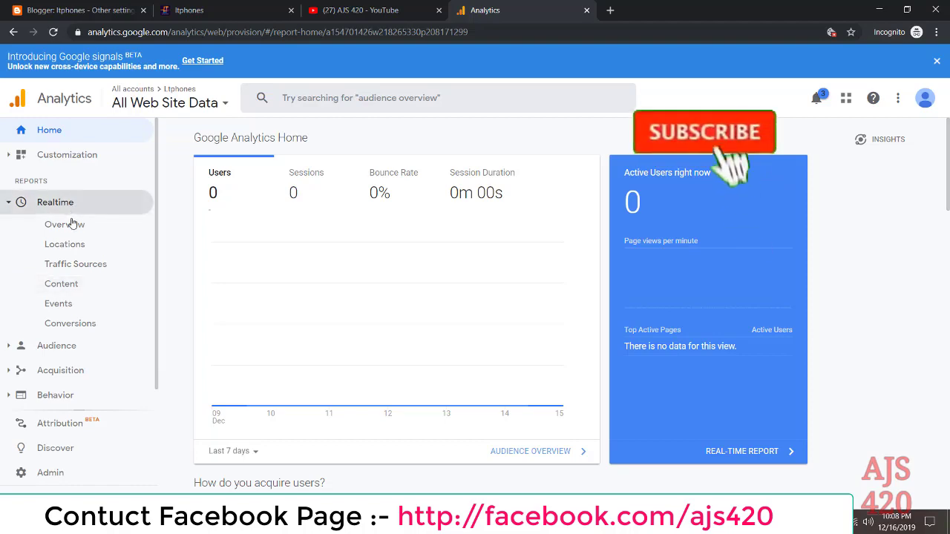
left_click(71, 227)
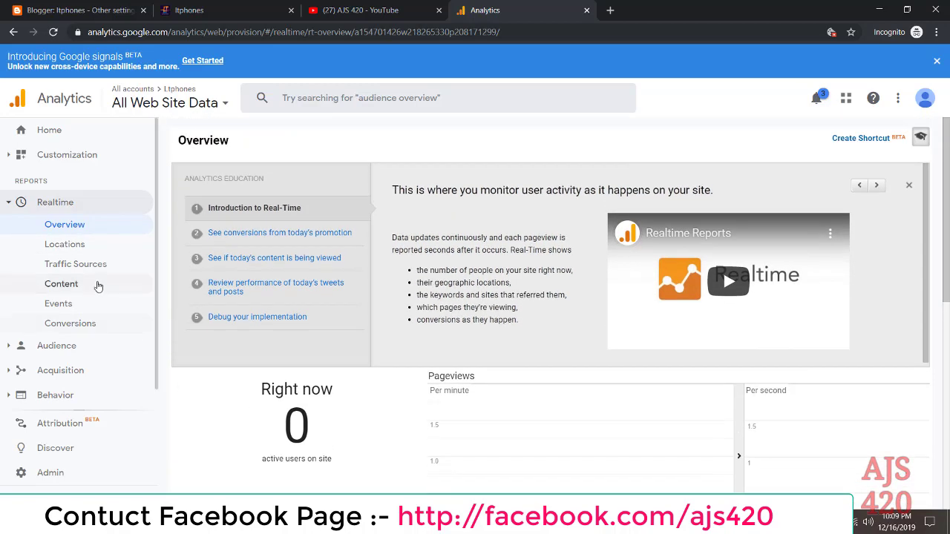
left_click(56, 130)
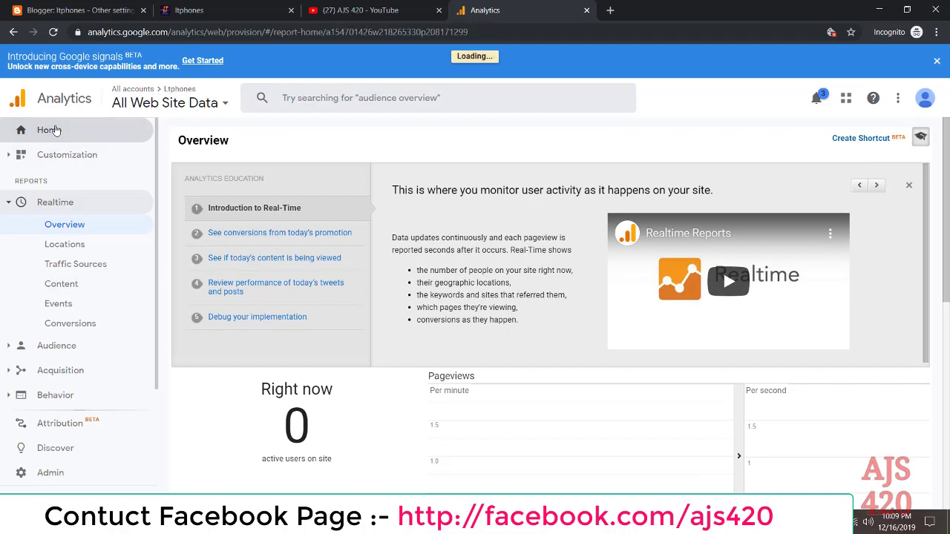
Visit the Xiaomi Mi Note 10 Pro post on the Ltphones blog and check the active users on Analytics Home.
left_click(195, 13)
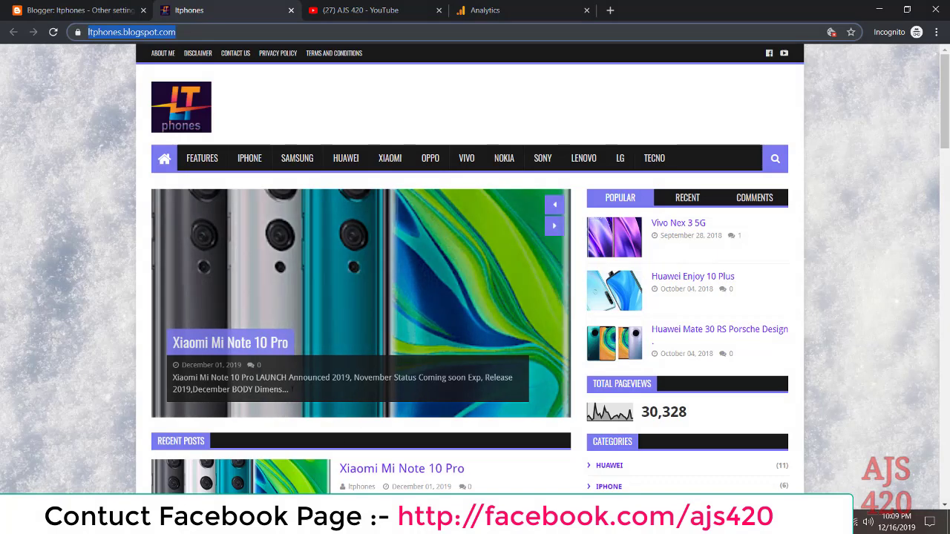
left_click(359, 470)
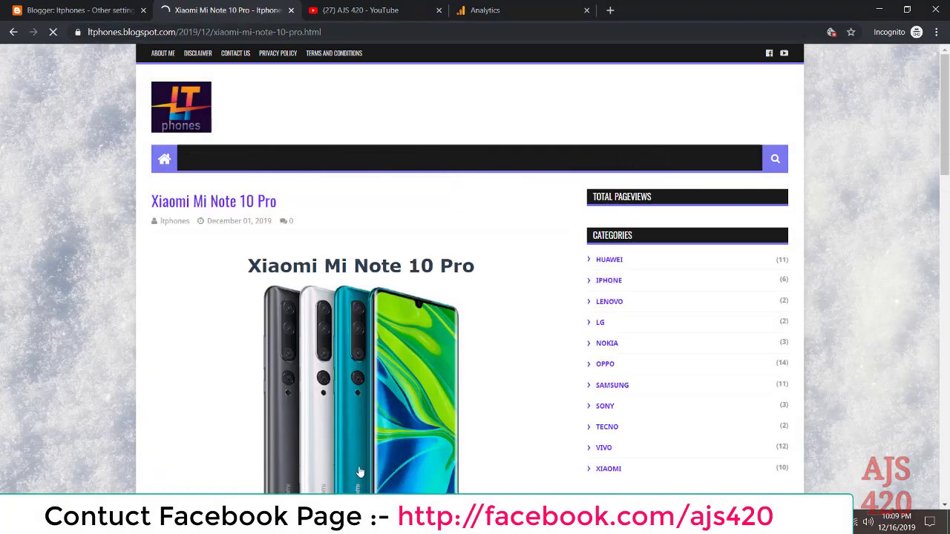
left_click(515, 8)
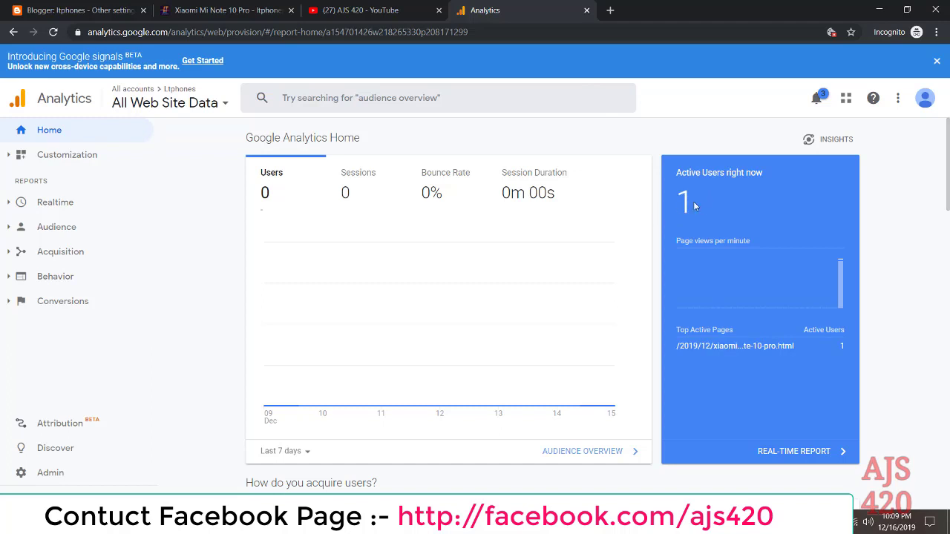
left_click(219, 7)
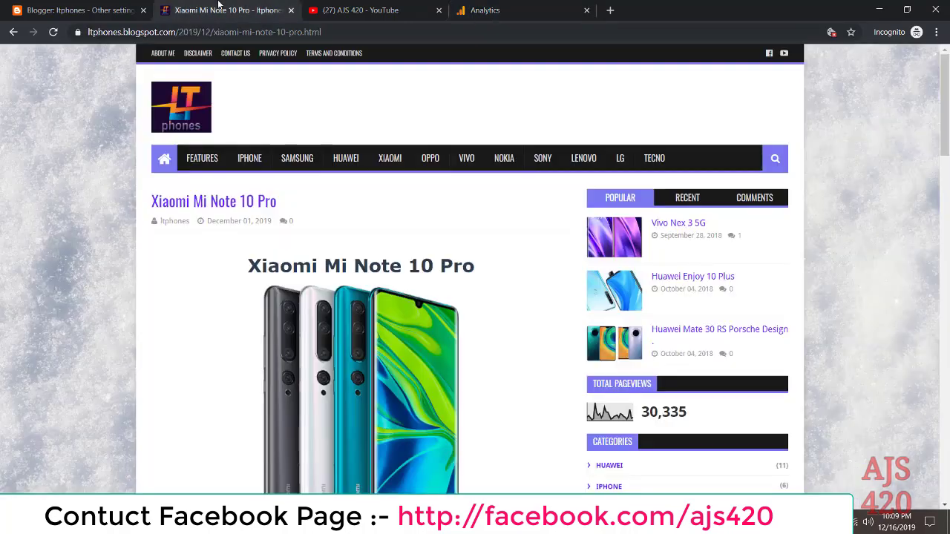
left_click(493, 10)
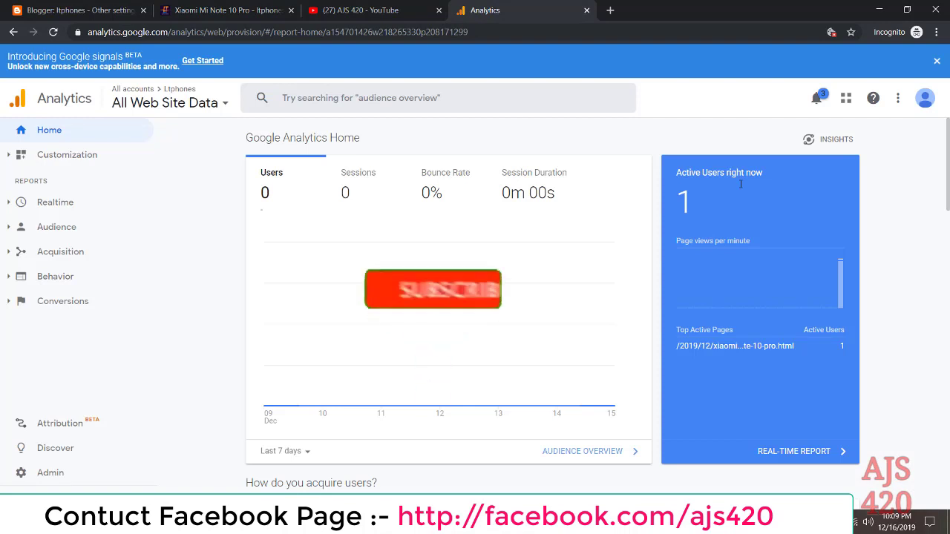
Examine the Realtime Overview's pageviews, top active pages and visitor location on the map, and return to Analytics Home.
left_click(74, 205)
left_click(67, 226)
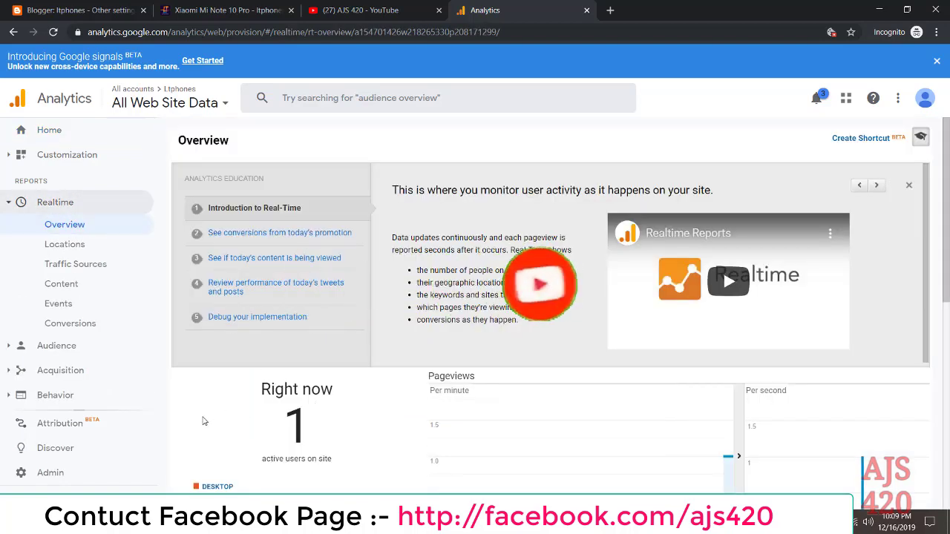
scroll(201, 420, "down", 2)
scroll(201, 421, "down", 1)
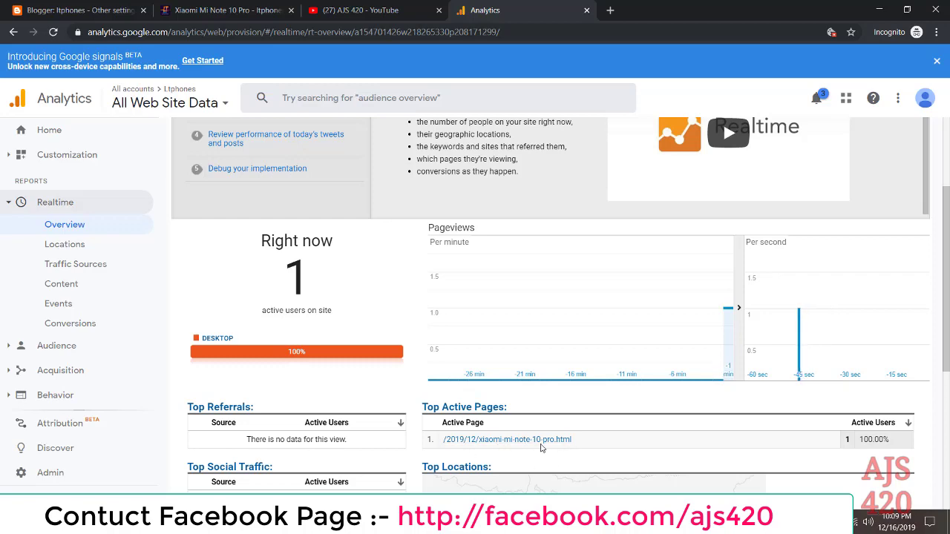
scroll(526, 459, "down", 2)
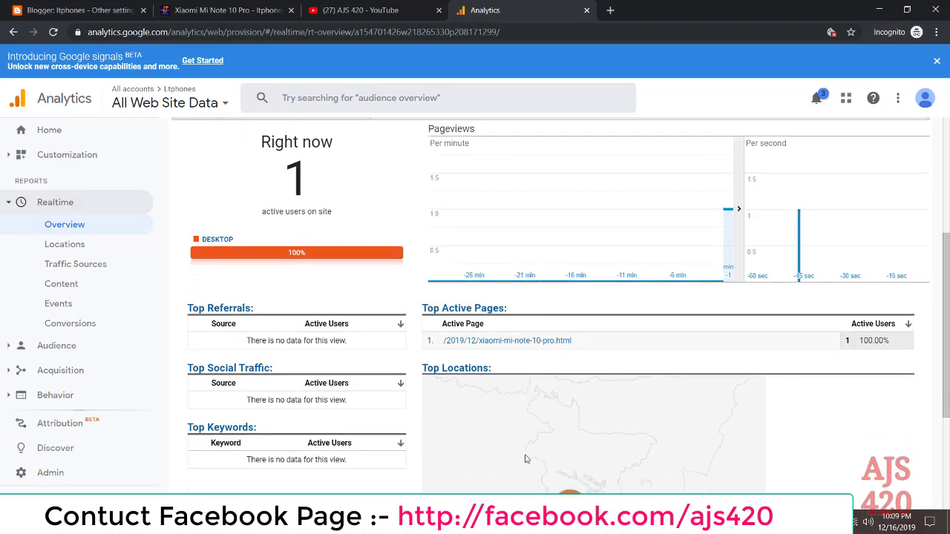
scroll(537, 417, "down", 1)
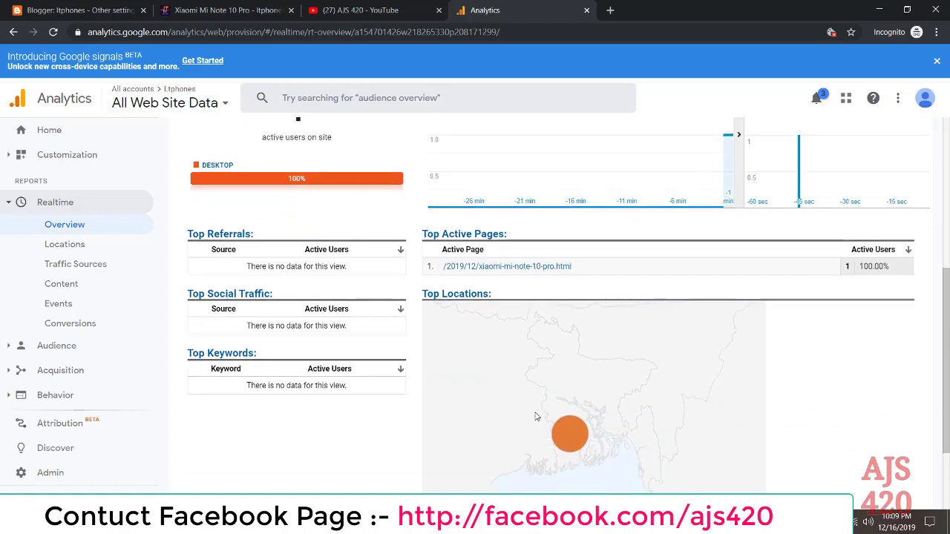
mouse_move(571, 438)
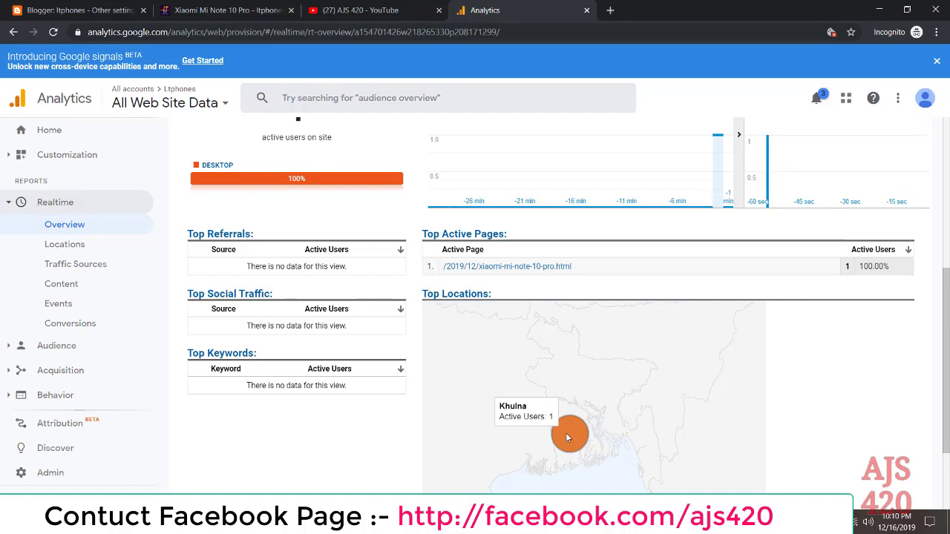
left_click(48, 134)
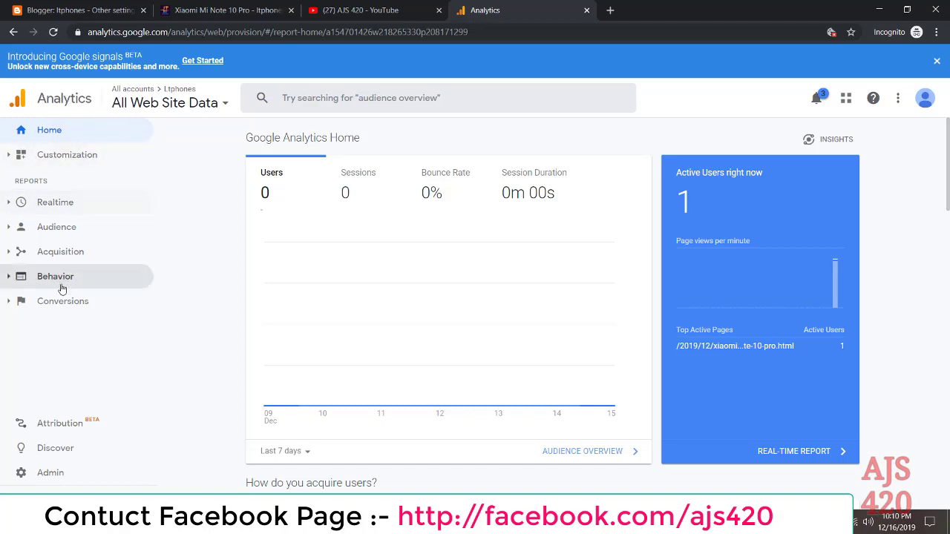
Open the Ltphones property's tracking code page in the Analytics admin settings and select the tracking ID.
left_click(51, 475)
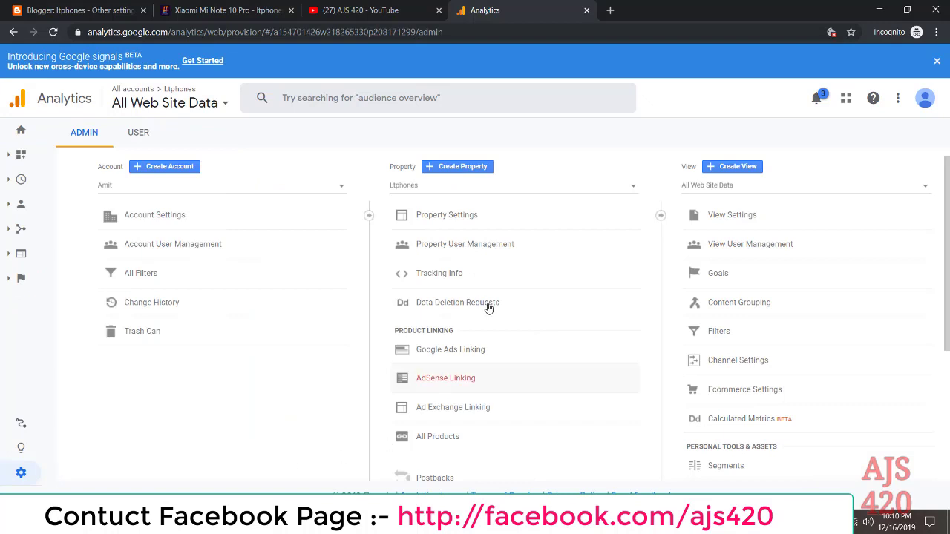
left_click(452, 280)
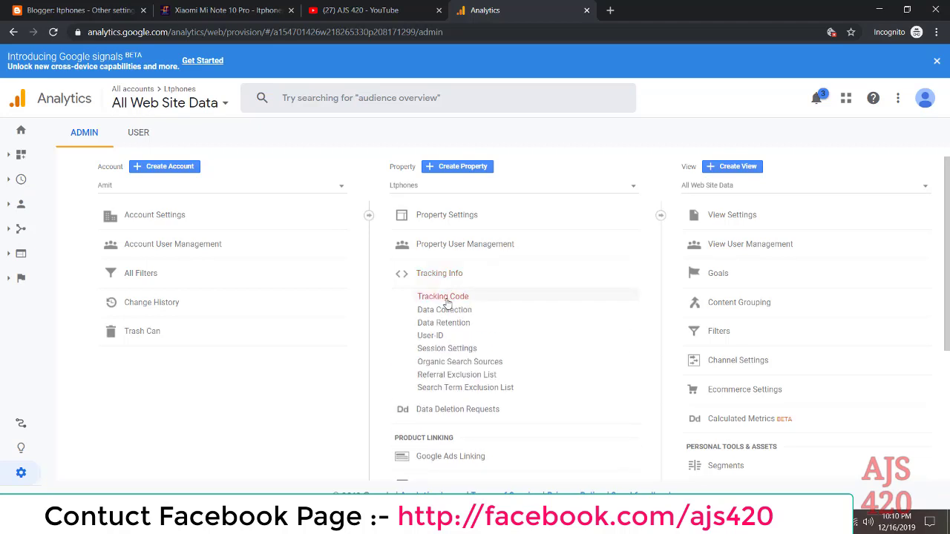
left_click(447, 302)
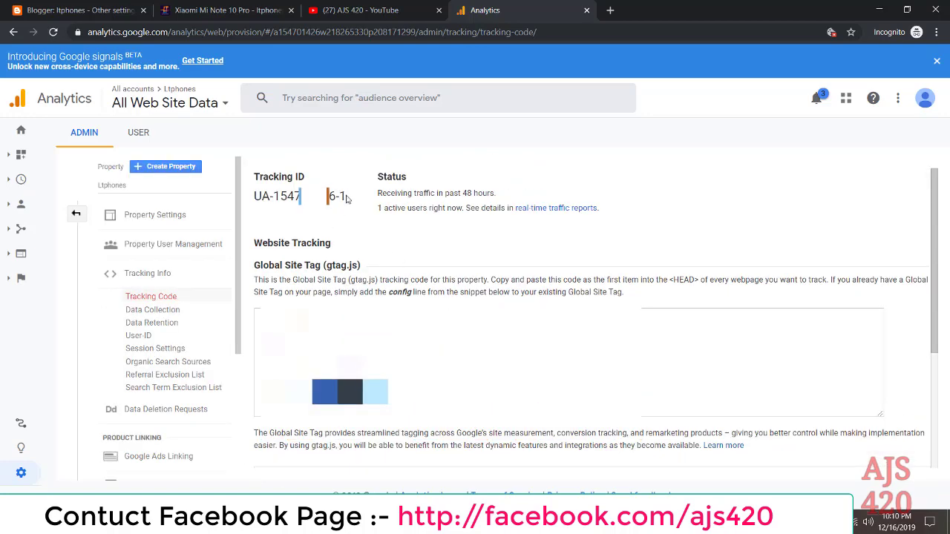
triple_click(300, 196)
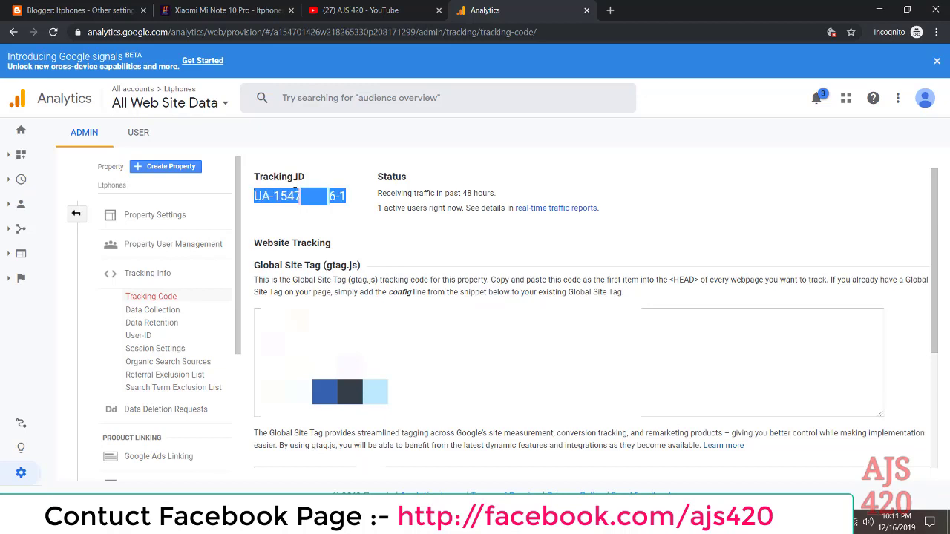
Switch to Blogger and check the Analytics Web Property ID in the blog's Other settings.
left_click(68, 12)
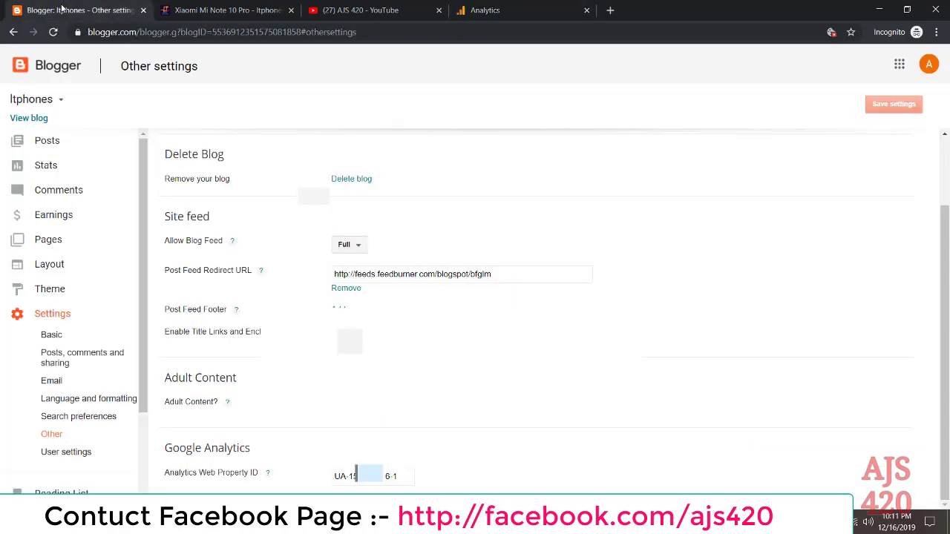
left_click(46, 315)
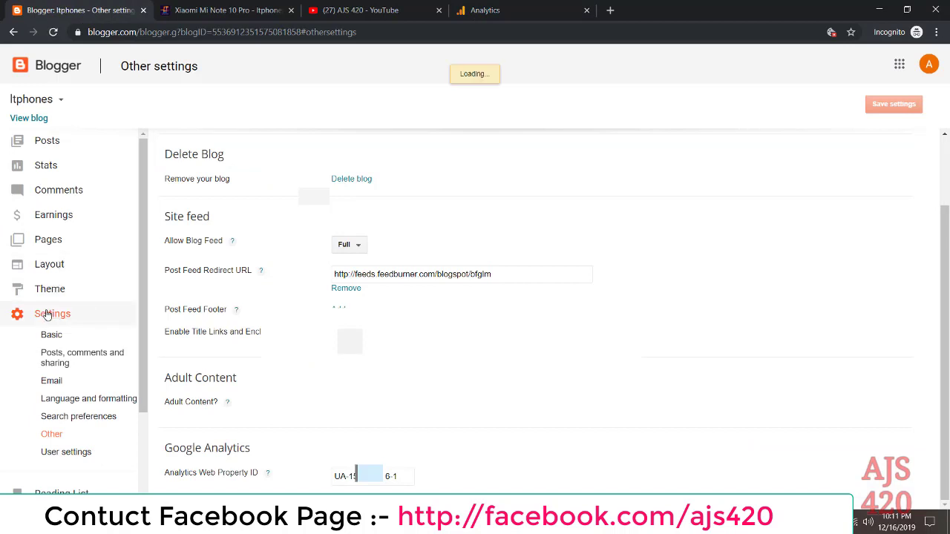
left_click(47, 435)
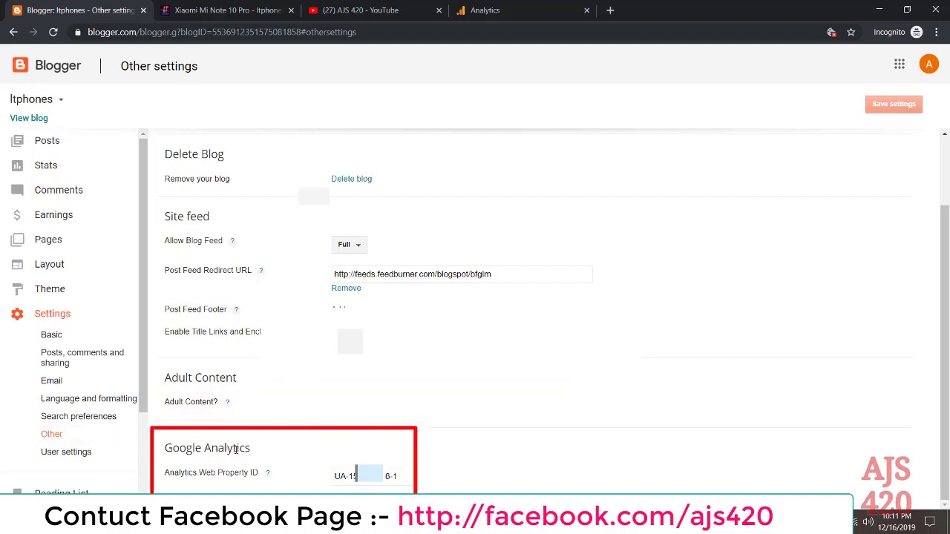
left_click(371, 477)
Return to Analytics Home to check the active users, and switch to the AJS 420 YouTube channel's videos.
left_click(519, 10)
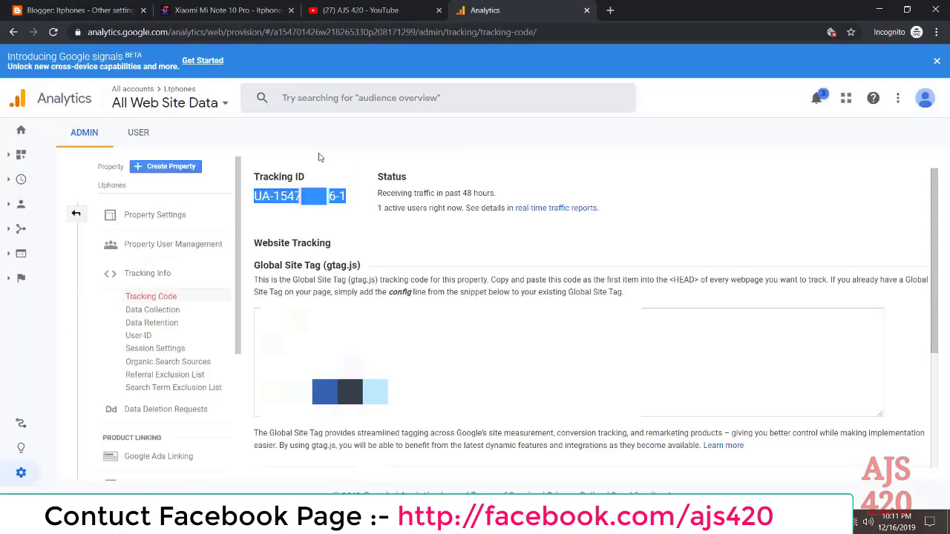
left_click(21, 131)
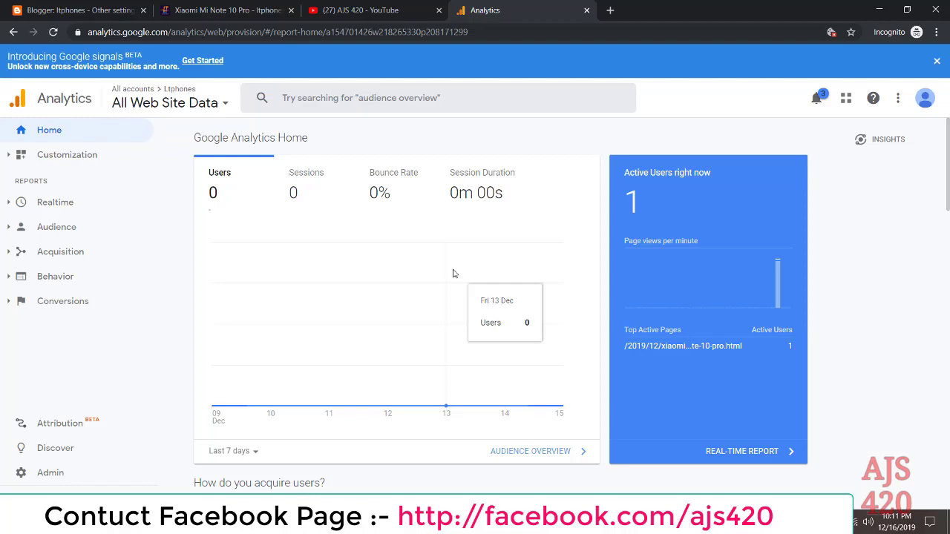
key("ctrl+shift+Tab")
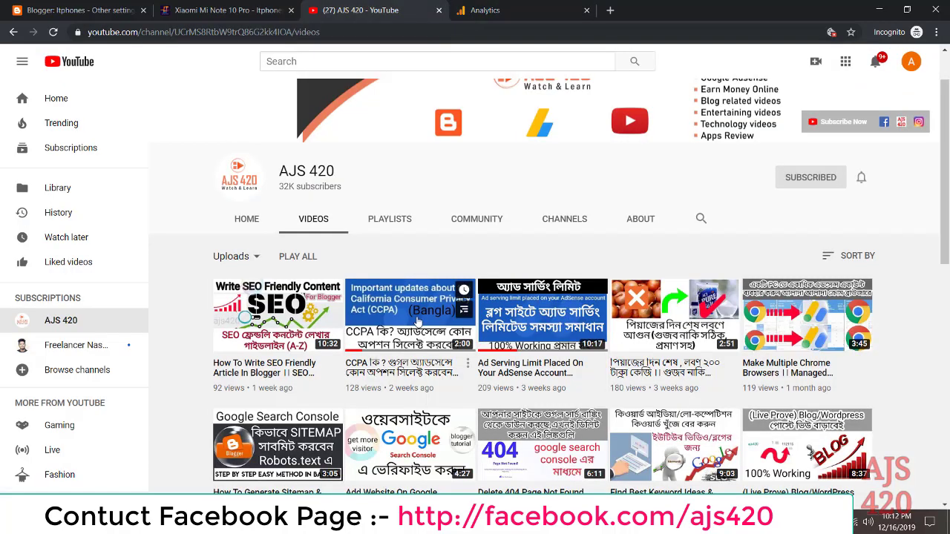